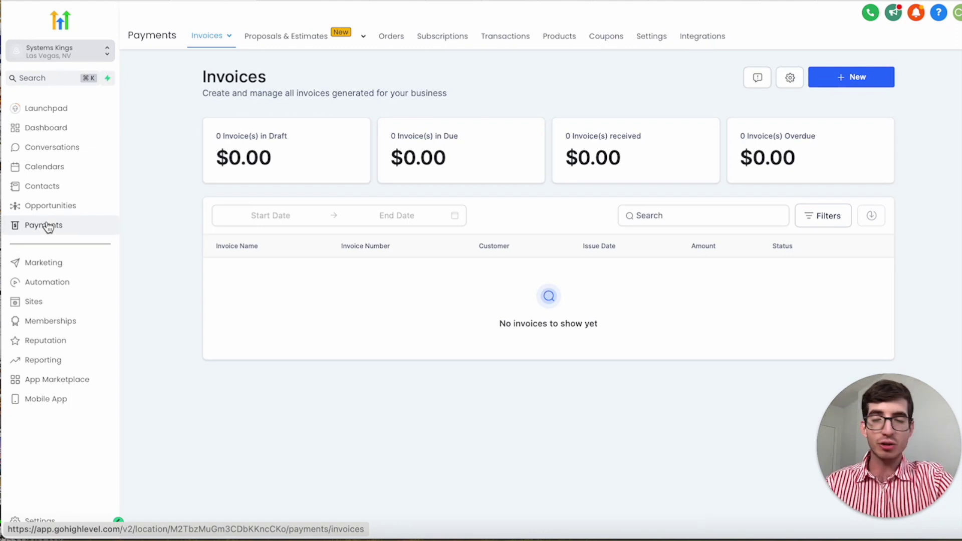
Go to the Payments Products list, which shows marketing Service at $1,000.00
mouse_move(317, 42)
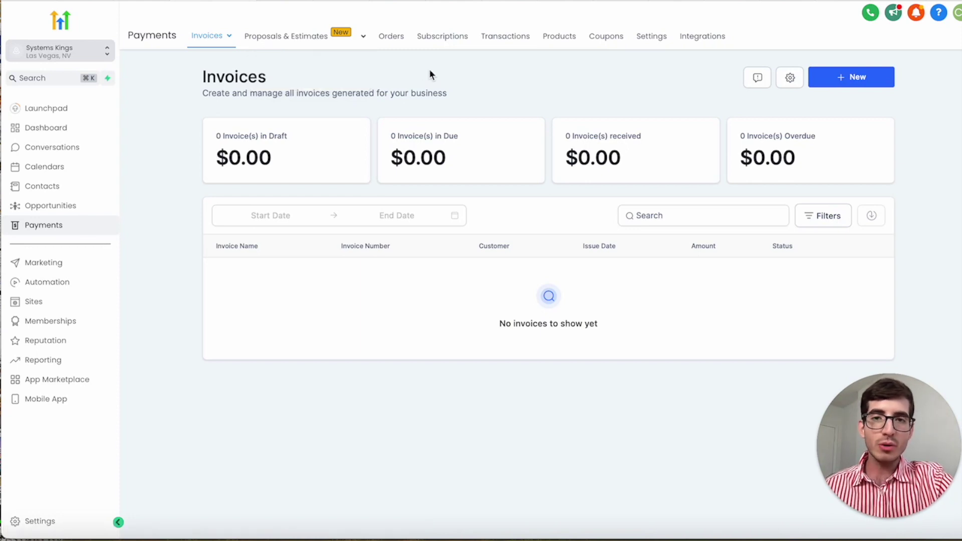
click(562, 43)
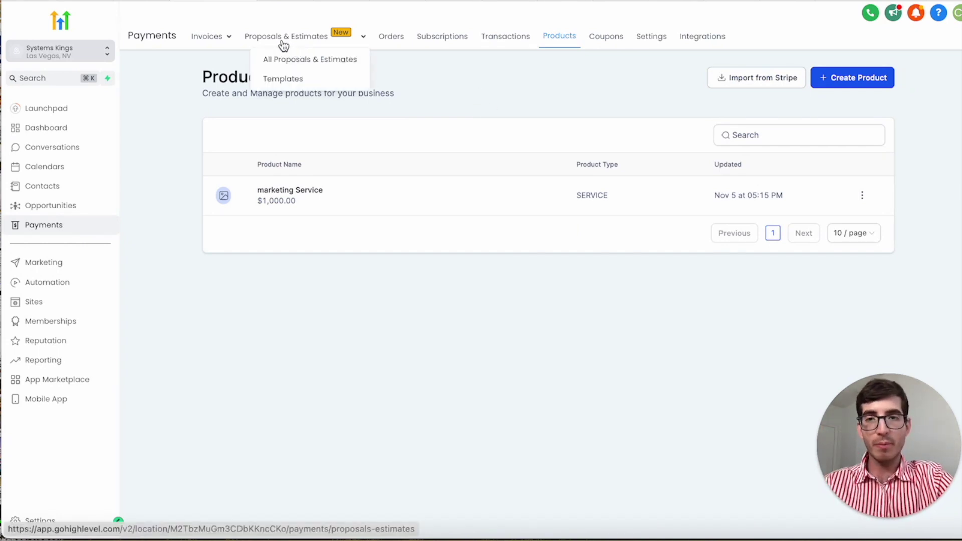
From All Proposals & Estimates, create a new blank proposal with New > New Proposal
click(291, 61)
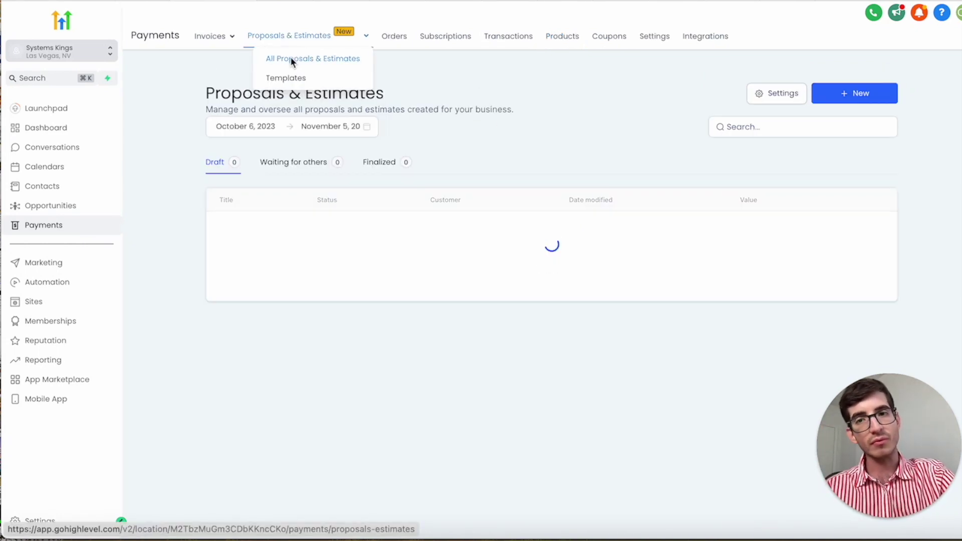
click(876, 230)
click(849, 102)
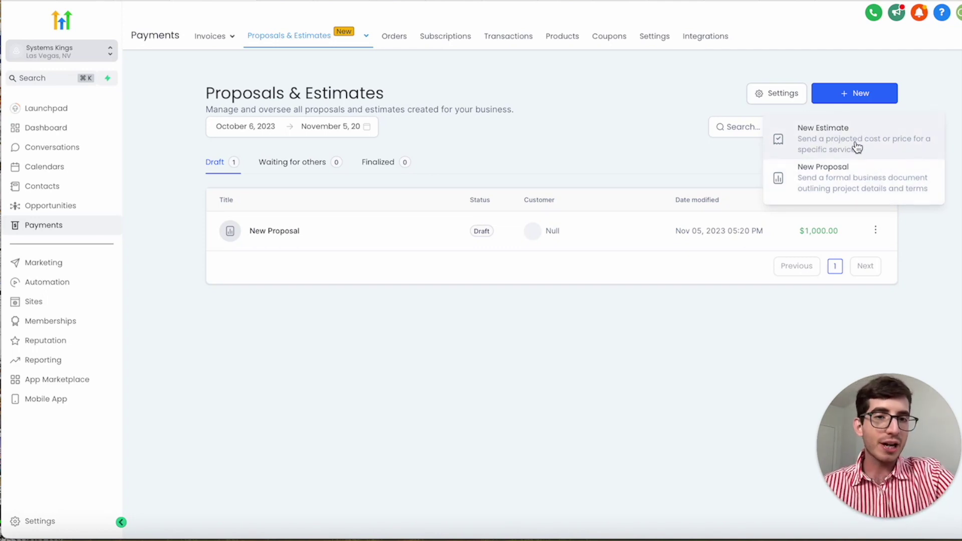
click(842, 173)
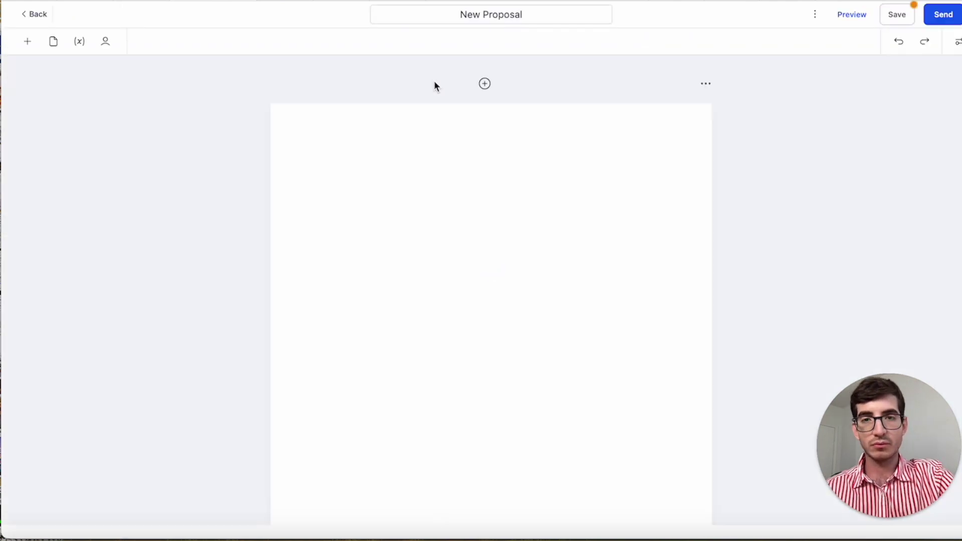
Rename the new proposal to 'Client Proposal'
click(481, 20)
key(ctrl+a)
text(Client Proposal)
key(Return)
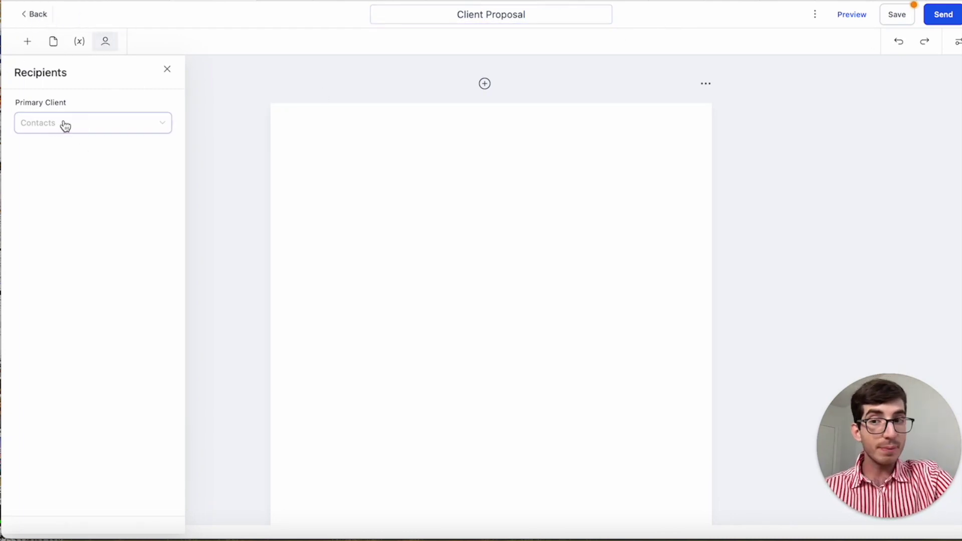
Look through the Document Variables and Pages panels, then show the Add an Element choices
click(78, 42)
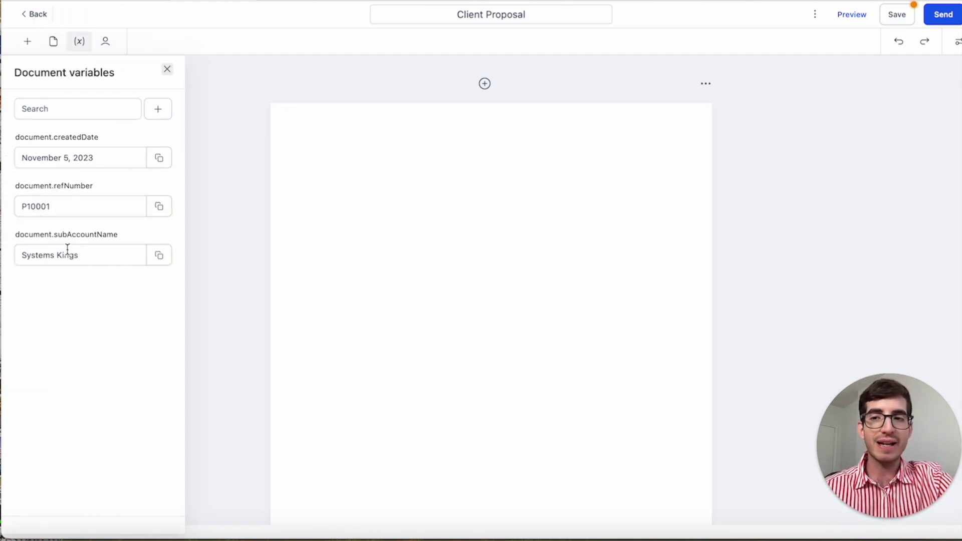
click(53, 41)
scroll(453, 277, down, 5)
scroll(466, 268, up, 6)
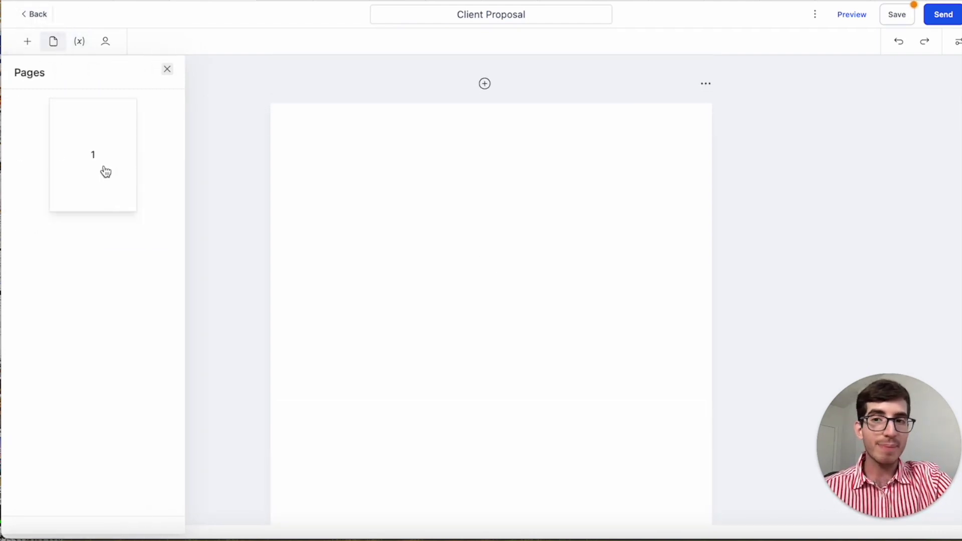
click(27, 42)
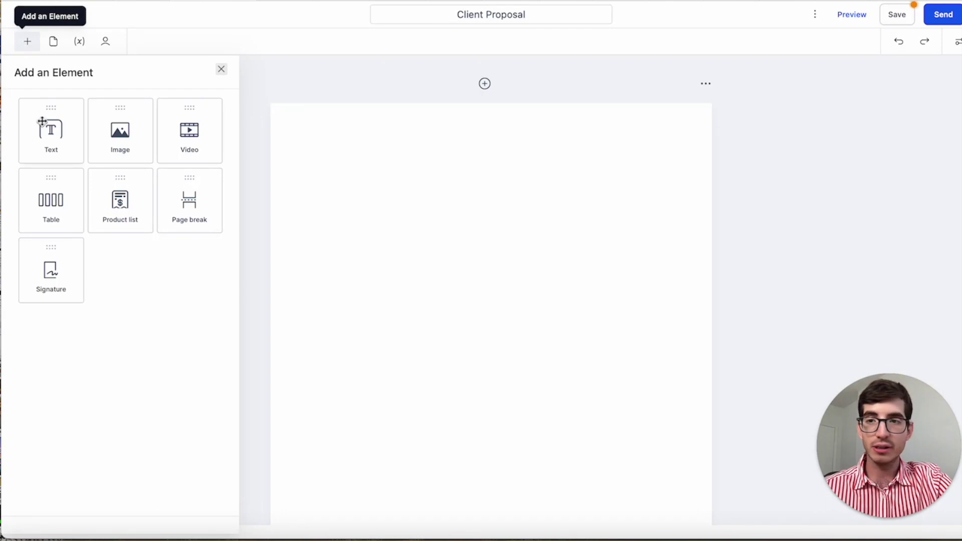
Add a text block with the heading 'Client Proposal' and a Marketing Services paragraph
drag(39, 132, 448, 204)
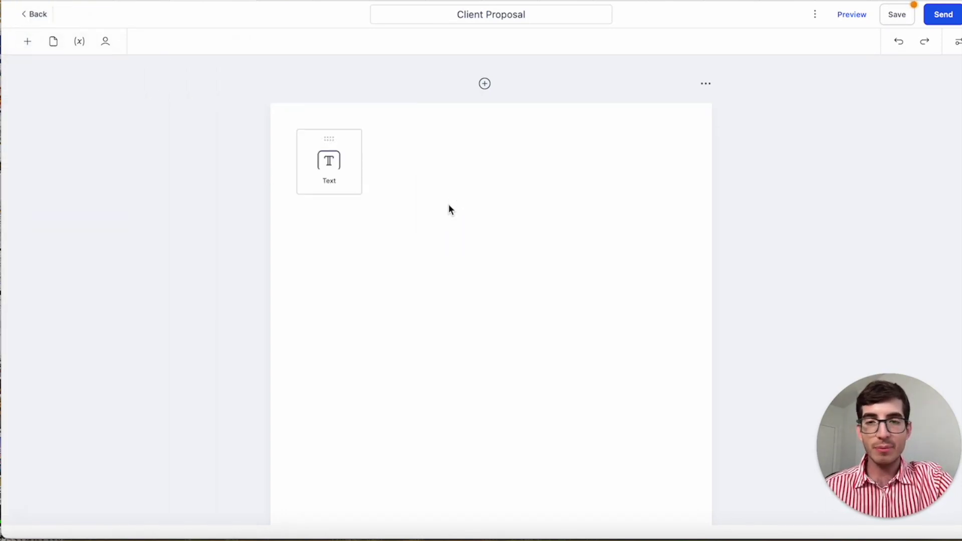
double_click(363, 158)
text(Clien)
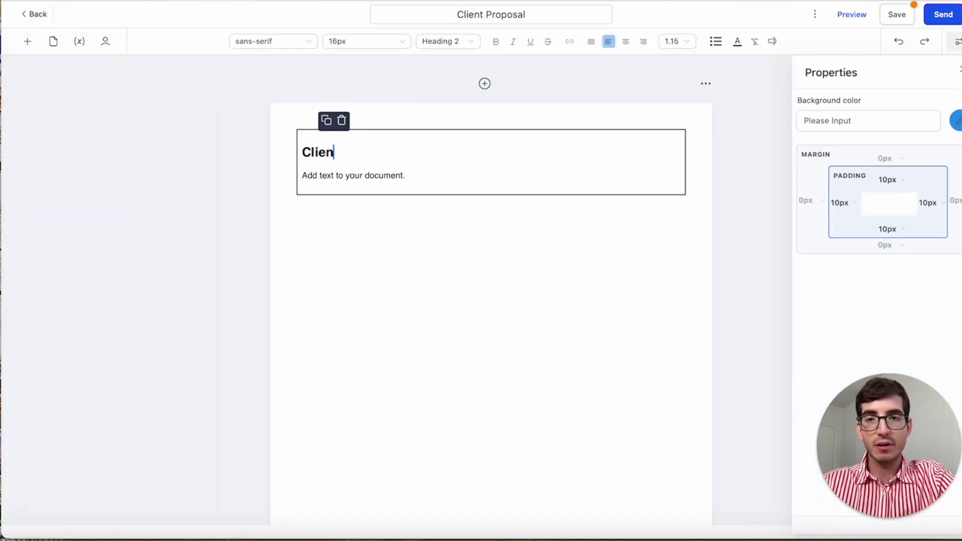
text(t Proposal)
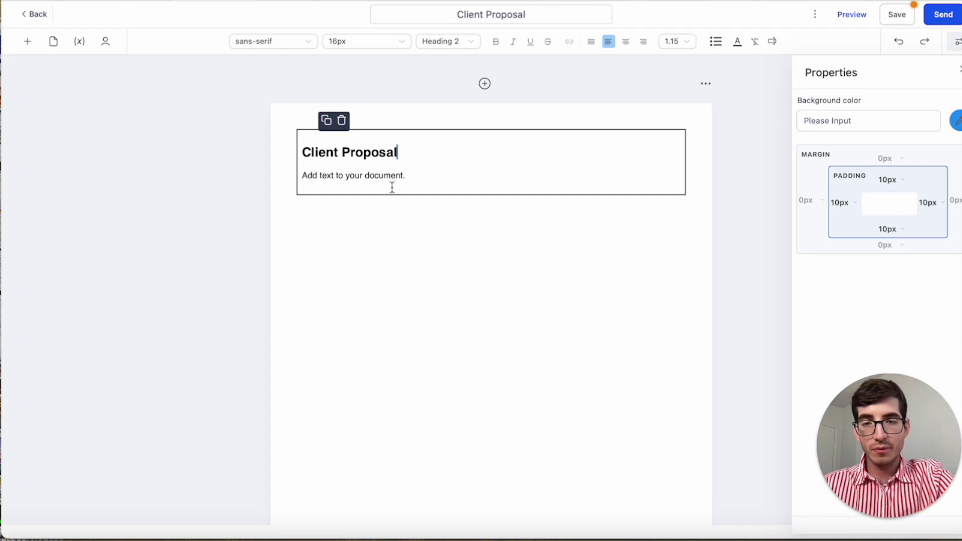
triple_click(366, 171)
text(Marketing Services)
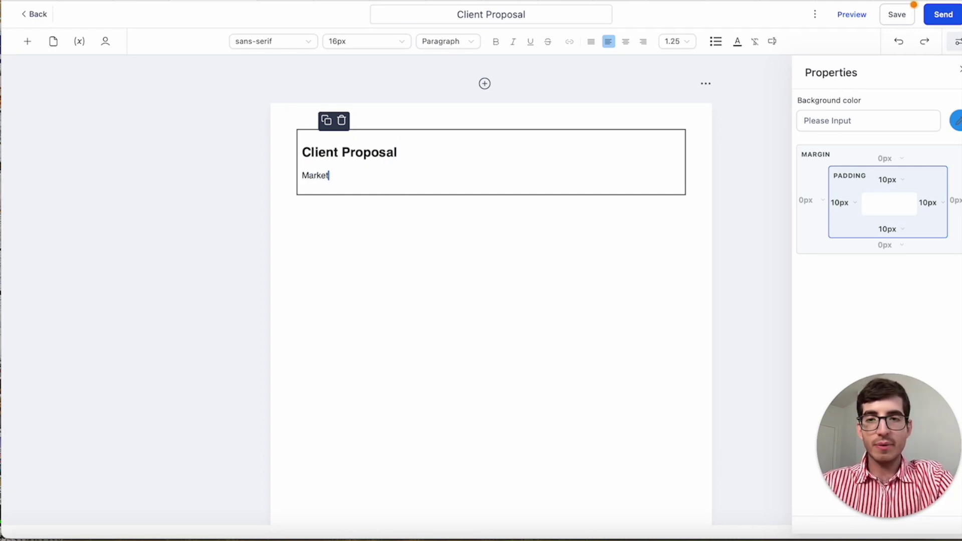
Add an image block below the text and insert the crown image from the media library
click(28, 41)
drag(121, 131, 378, 260)
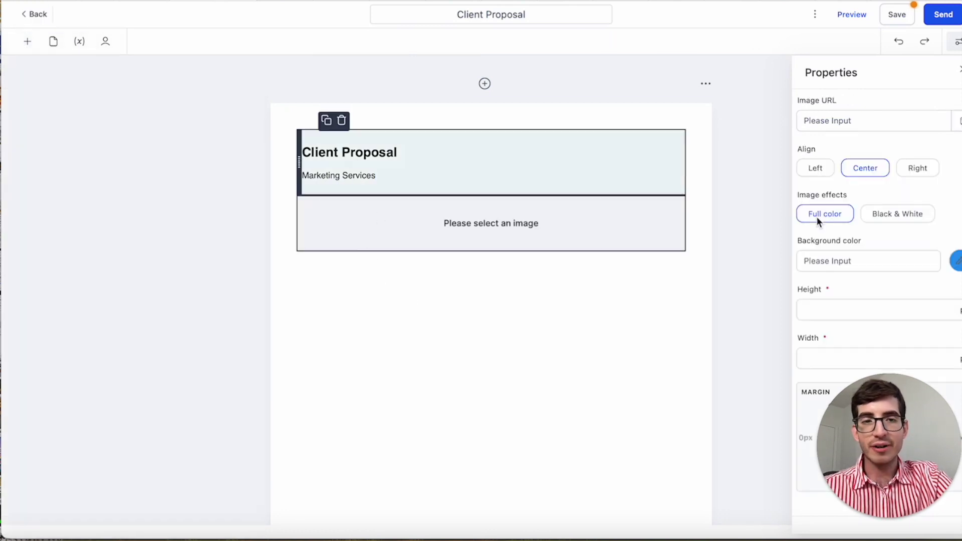
click(954, 126)
click(263, 429)
click(851, 261)
Resize the crown image to height 200 and width 200
click(833, 310)
key(ctrl+a)
text(200)
click(817, 356)
key(ctrl+a)
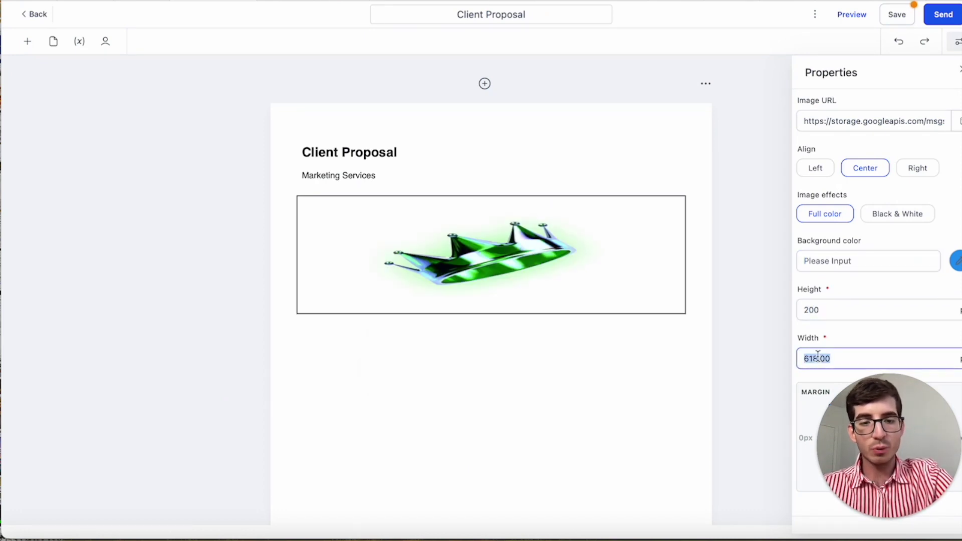
text(200)
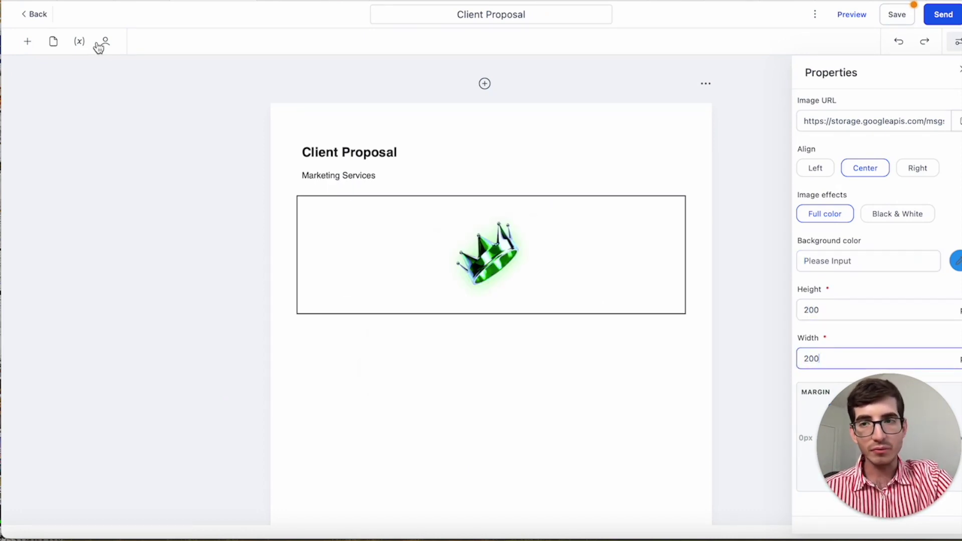
click(27, 41)
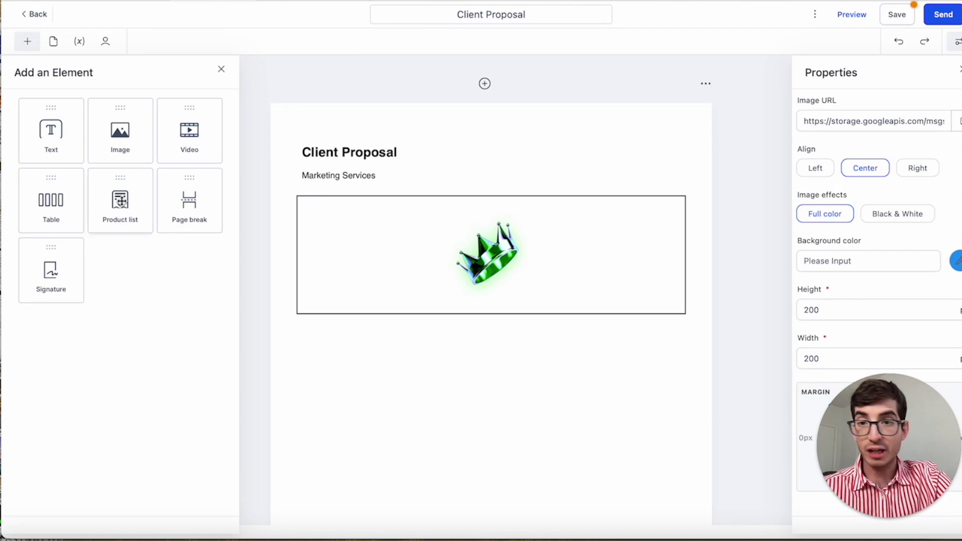
Place a product list below the image and add the marketing Service item at $1,000.00
drag(117, 202, 467, 405)
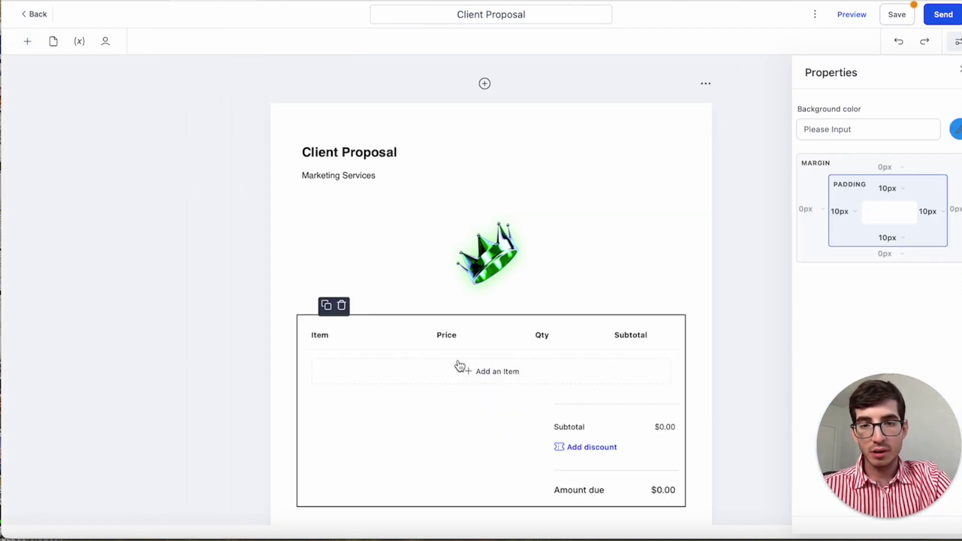
scroll(455, 358, down, 5)
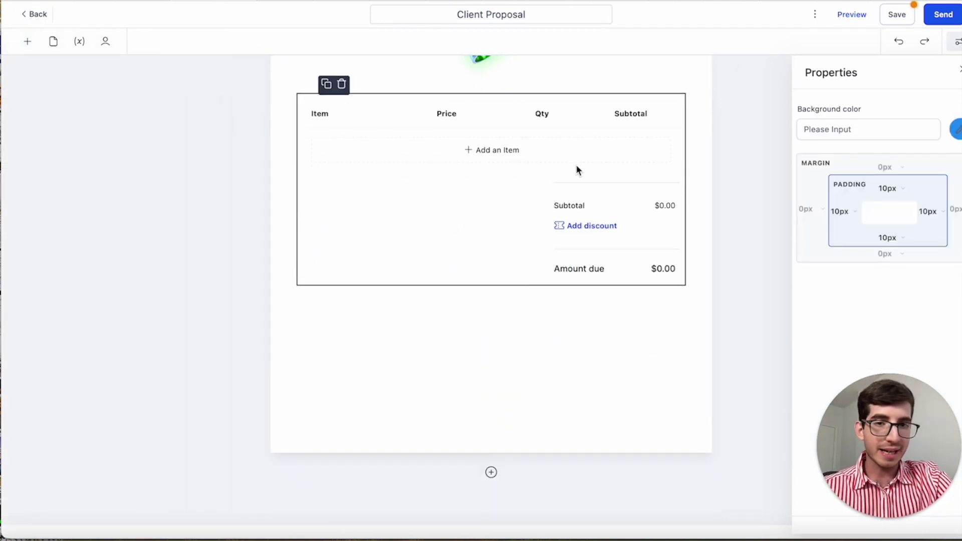
click(487, 152)
click(423, 260)
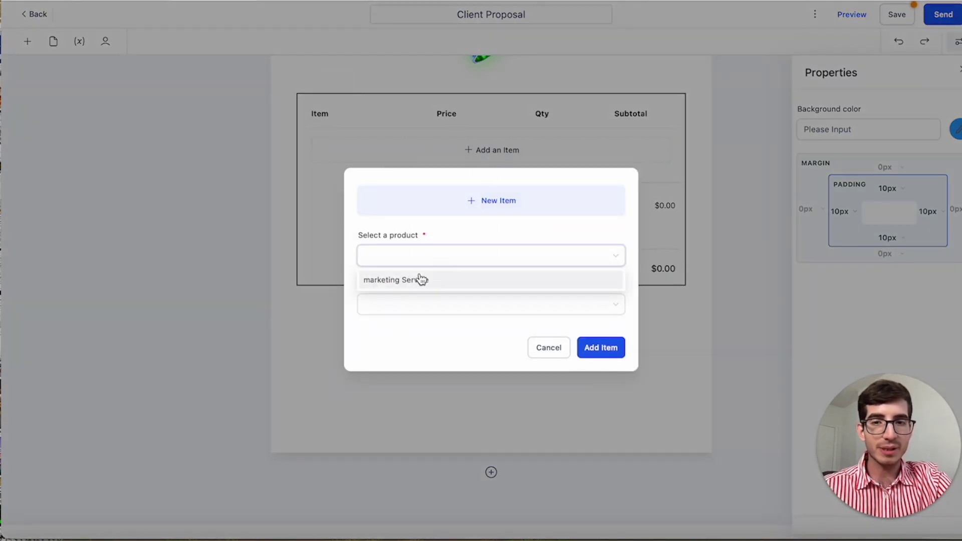
click(431, 276)
click(591, 347)
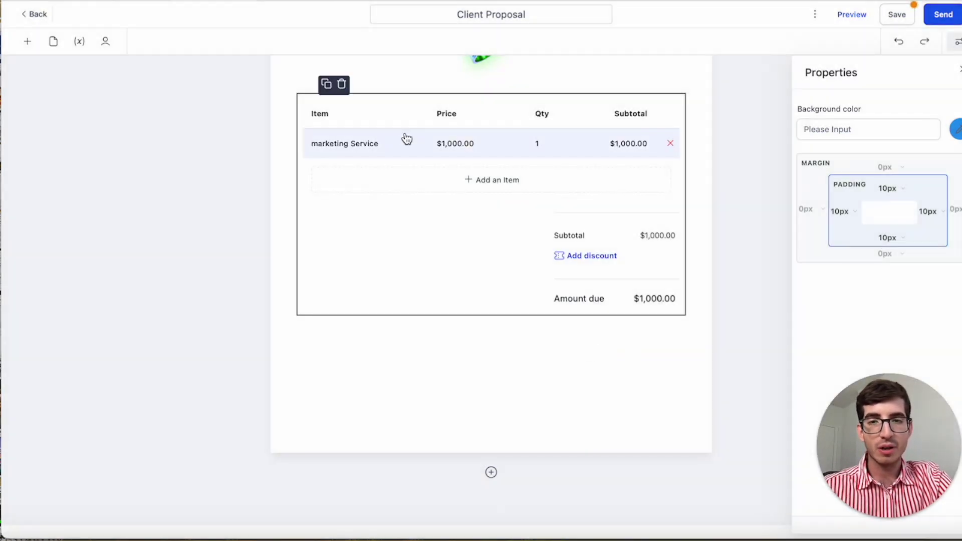
click(28, 41)
Stack three signature blocks below the product list, saving the proposal after the first and at the end
mouse_move(51, 271)
mouse_down()
mouse_move(409, 368)
mouse_move(410, 377)
mouse_up()
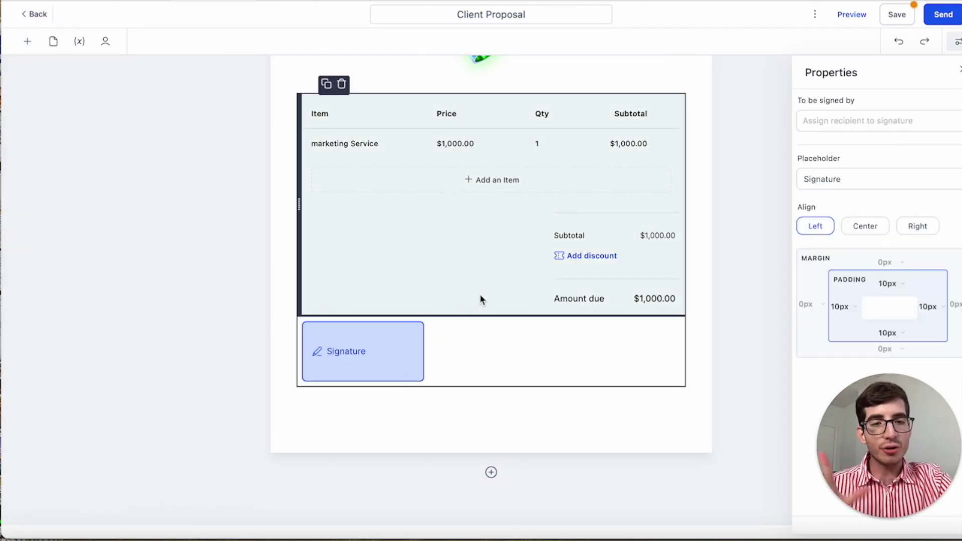
click(902, 18)
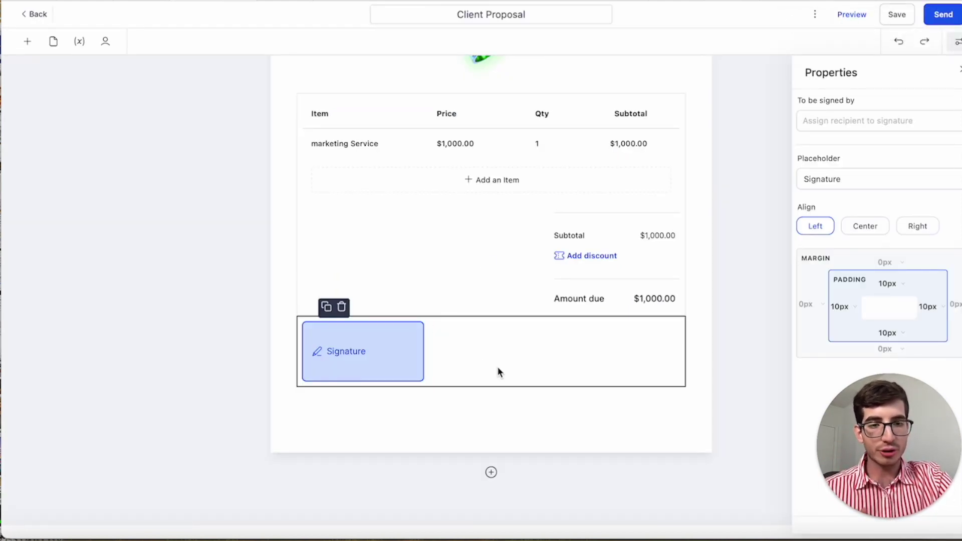
click(27, 45)
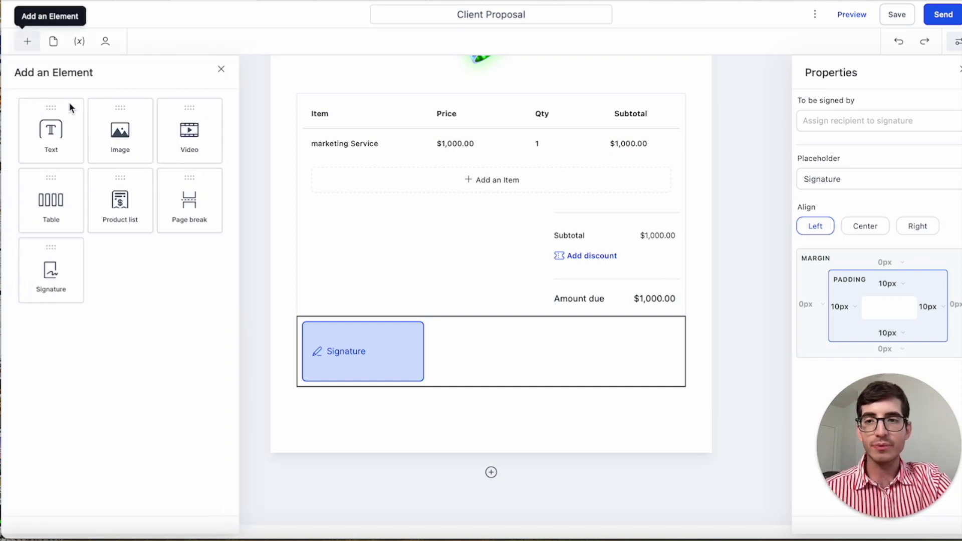
mouse_move(52, 266)
mouse_down()
mouse_move(483, 457)
mouse_move(382, 451)
mouse_move(450, 389)
mouse_up()
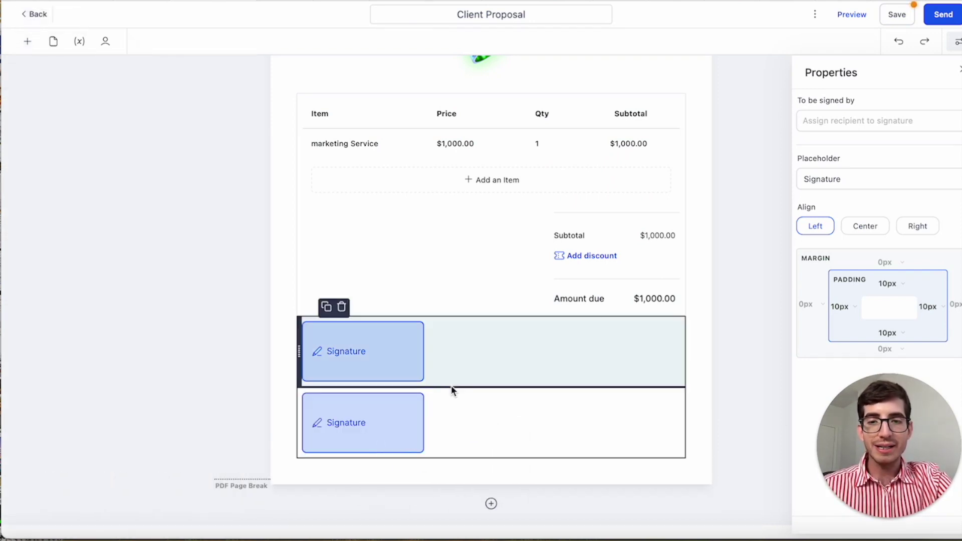
click(29, 43)
mouse_move(57, 273)
mouse_down()
mouse_move(377, 475)
mouse_move(464, 428)
mouse_up()
scroll(492, 369, up, 7)
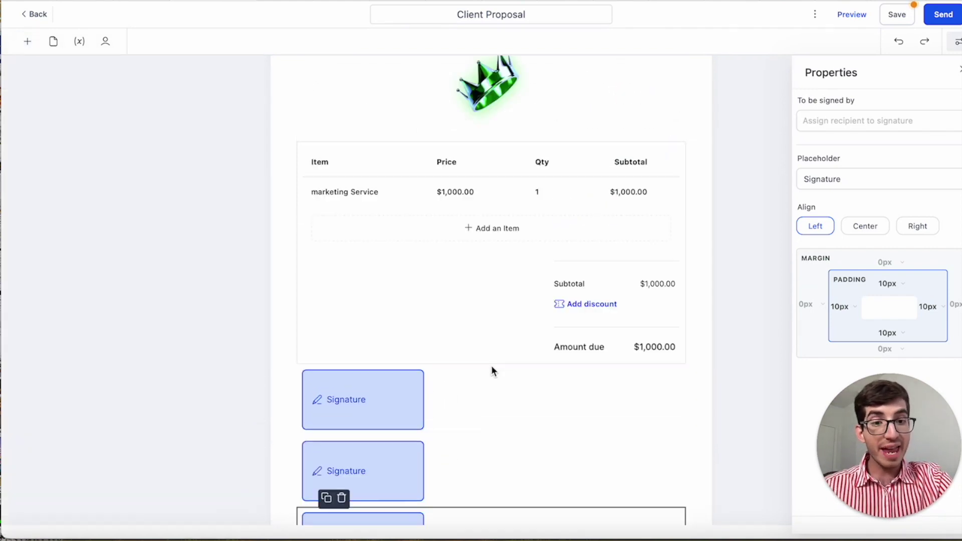
click(896, 14)
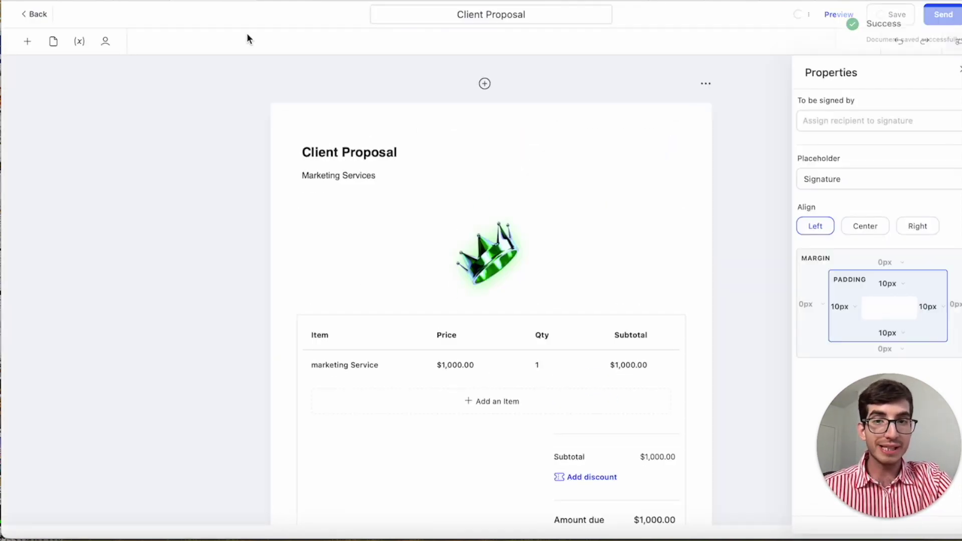
scroll(406, 274, down, 6)
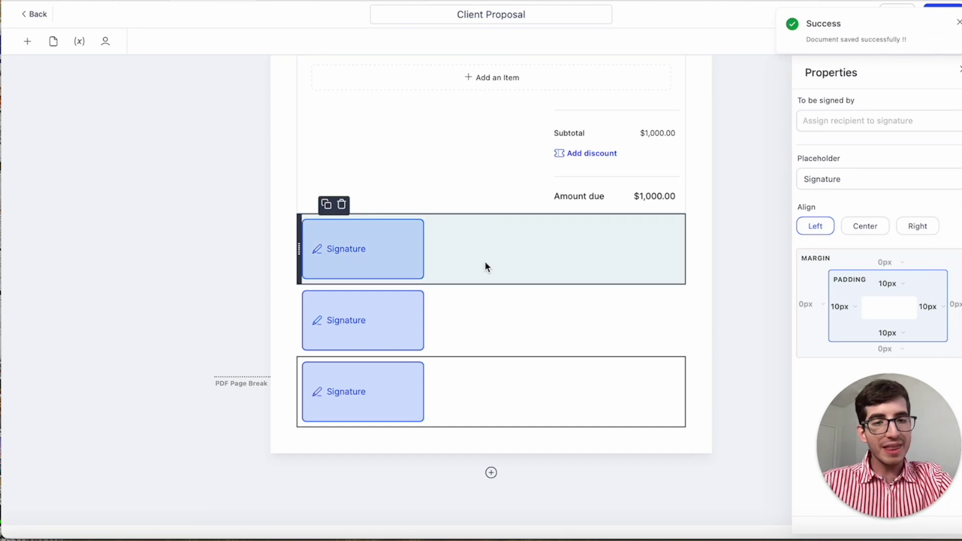
scroll(478, 211, up, 6)
scroll(478, 210, down, 6)
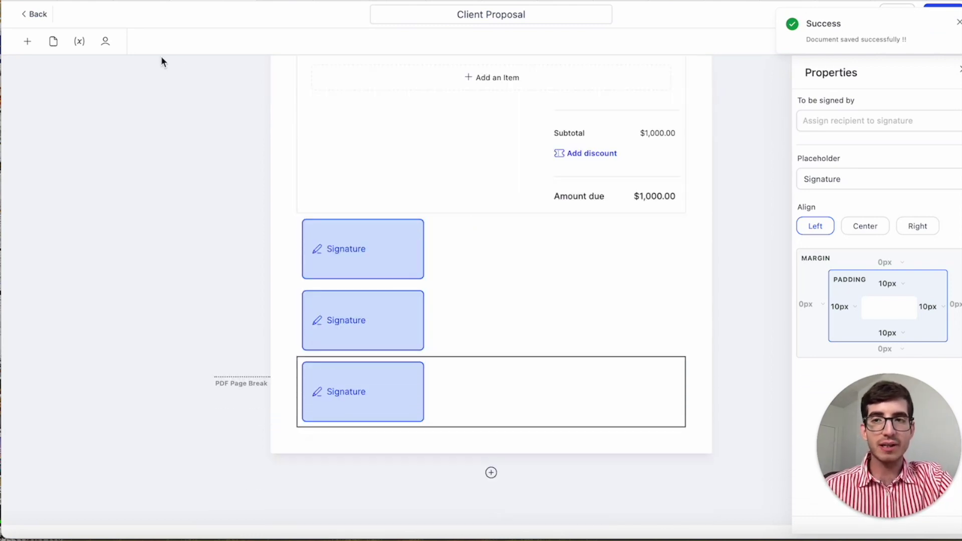
Search for the client contact in Recipients and set them as the Primary Client
click(105, 41)
click(69, 126)
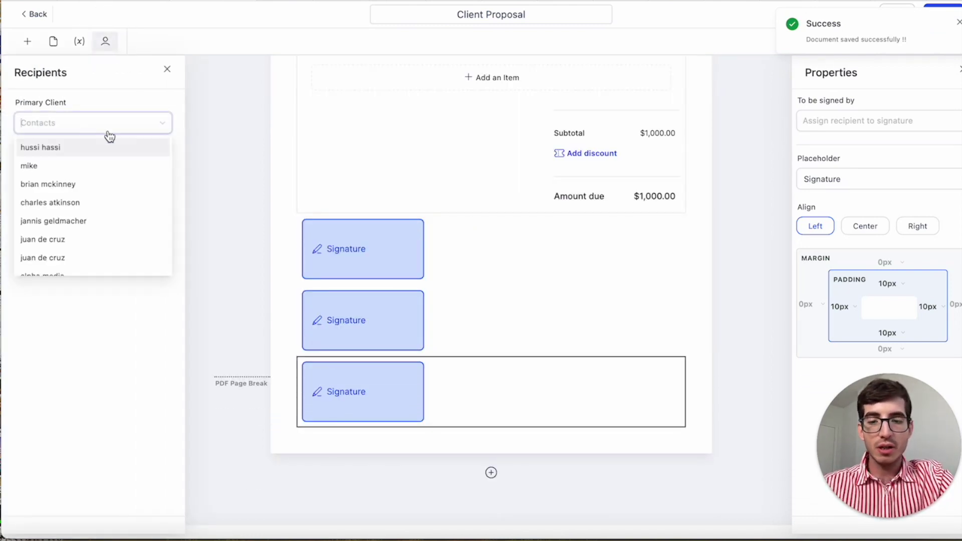
text(orsos)
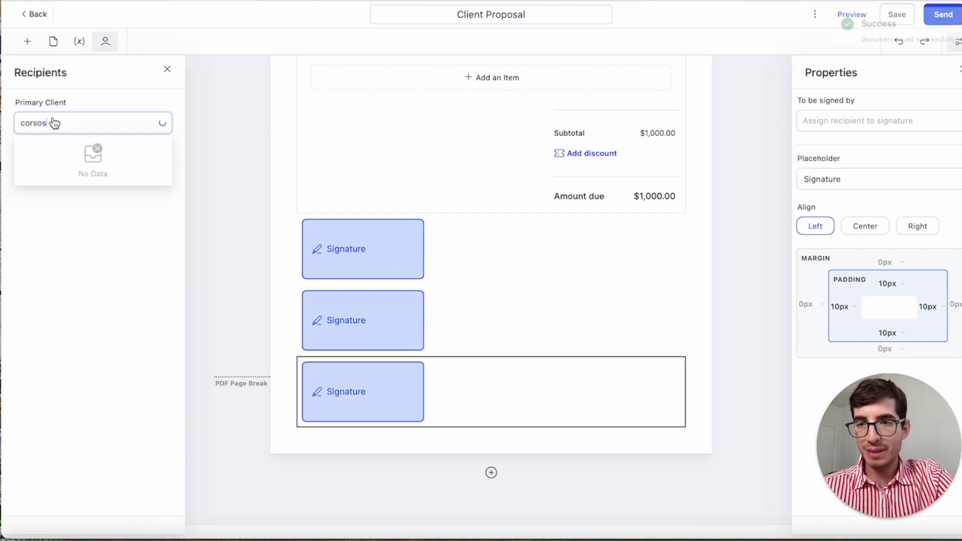
click(61, 151)
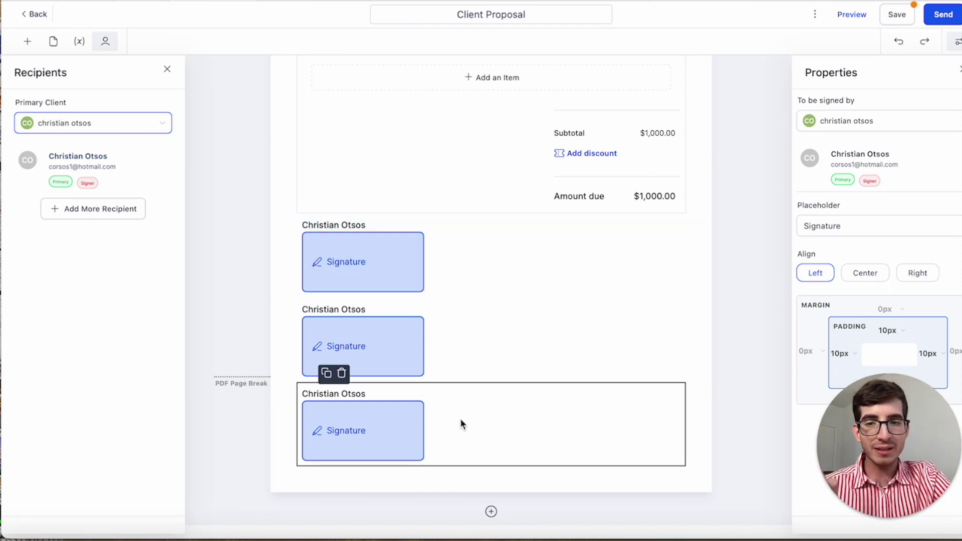
click(455, 394)
Delete the bottom two signature blocks and drop two new signature blocks in their place
mouse_move(438, 402)
mouse_down()
mouse_move(438, 361)
mouse_move(437, 421)
mouse_up()
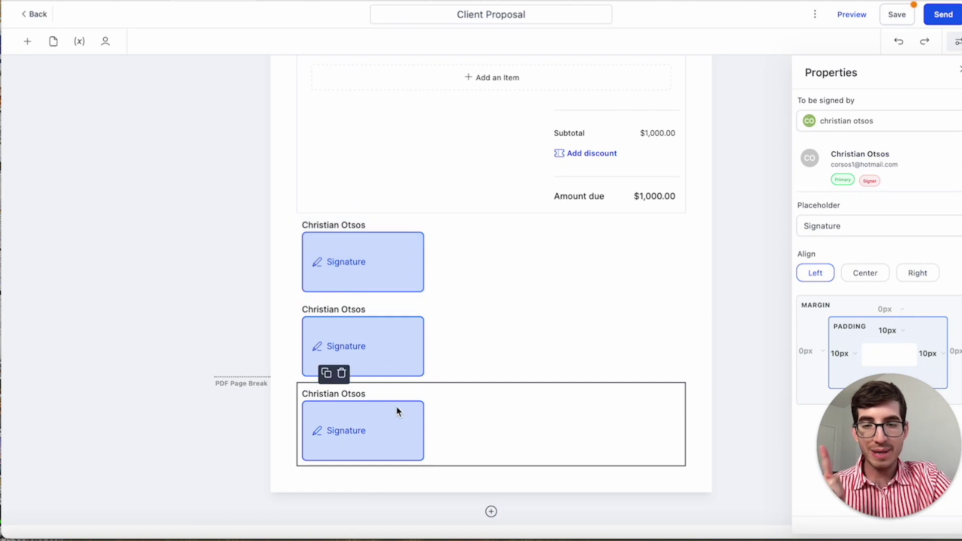
click(343, 374)
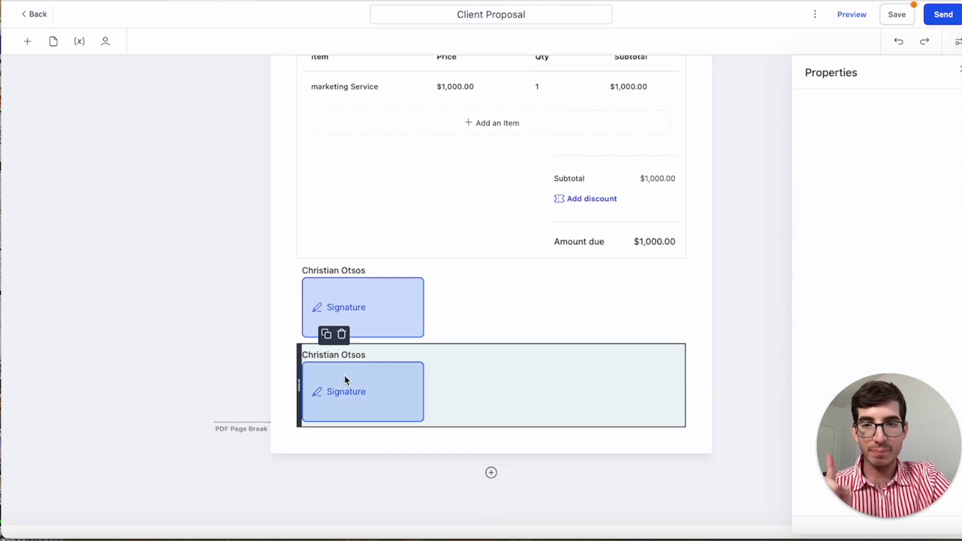
click(341, 336)
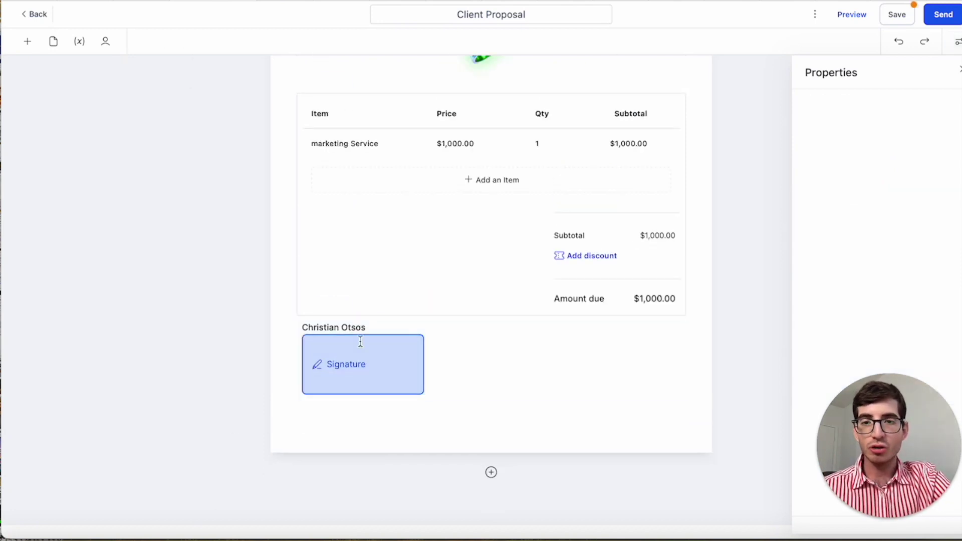
click(28, 43)
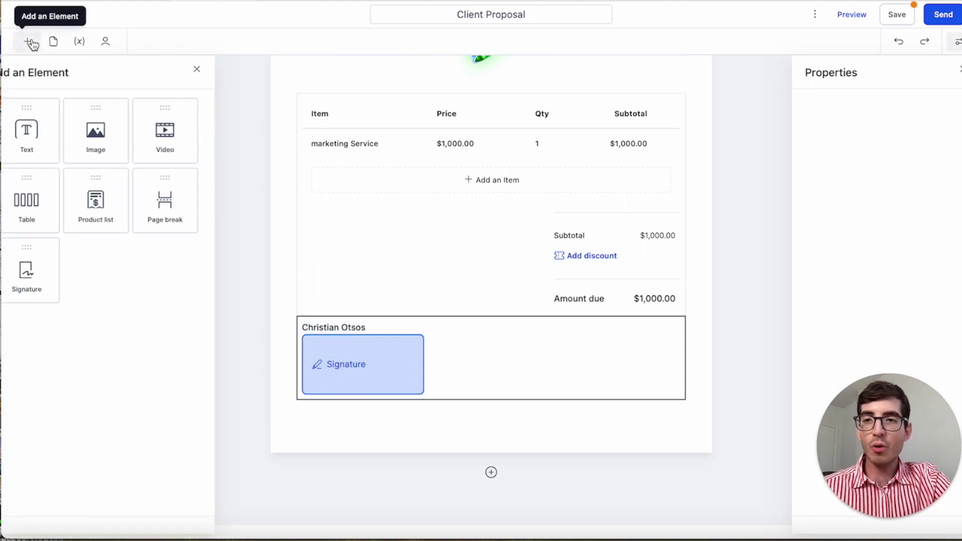
drag(27, 271, 399, 427)
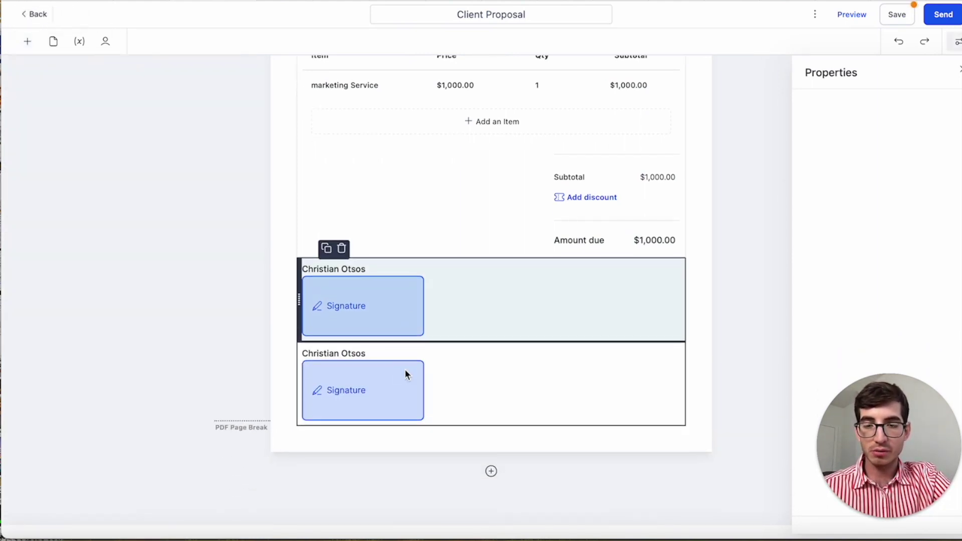
click(27, 41)
mouse_move(60, 275)
mouse_down()
mouse_move(400, 445)
mouse_move(383, 453)
mouse_up()
Search for two more clients and add both as CC recipients
click(105, 41)
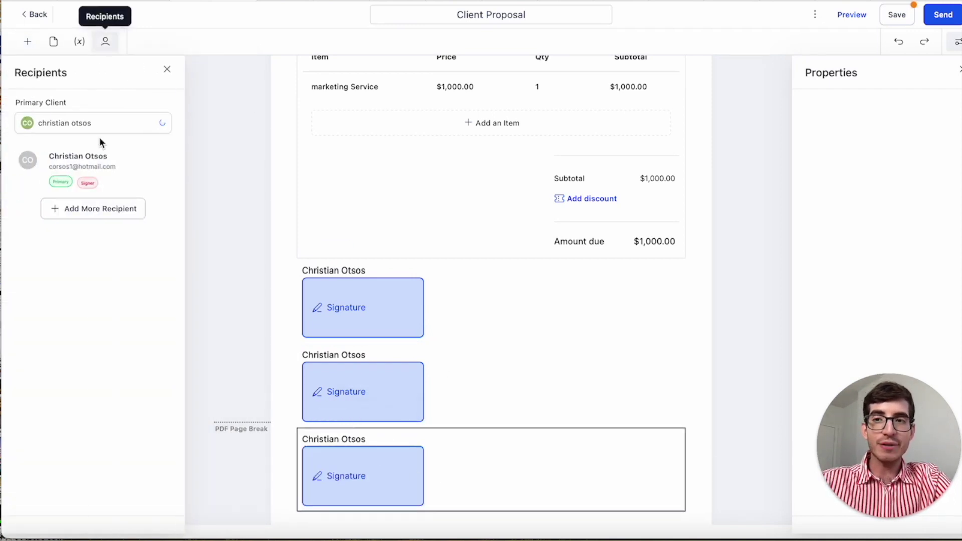
click(84, 213)
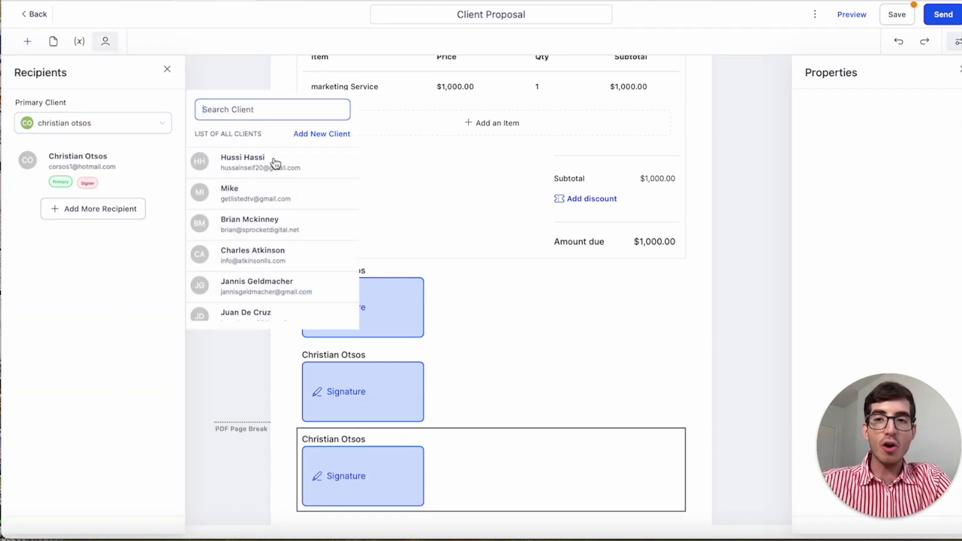
text(C J)
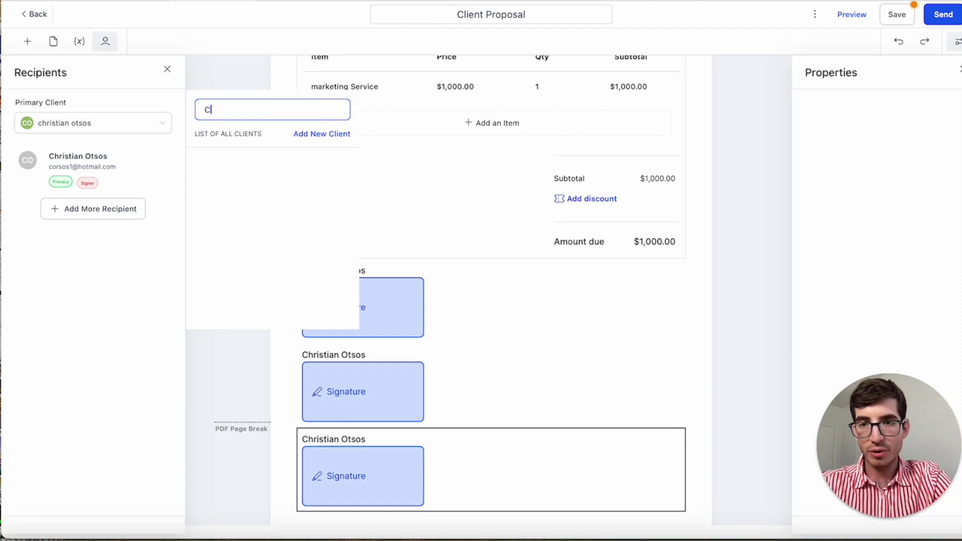
scroll(277, 256, down, 2)
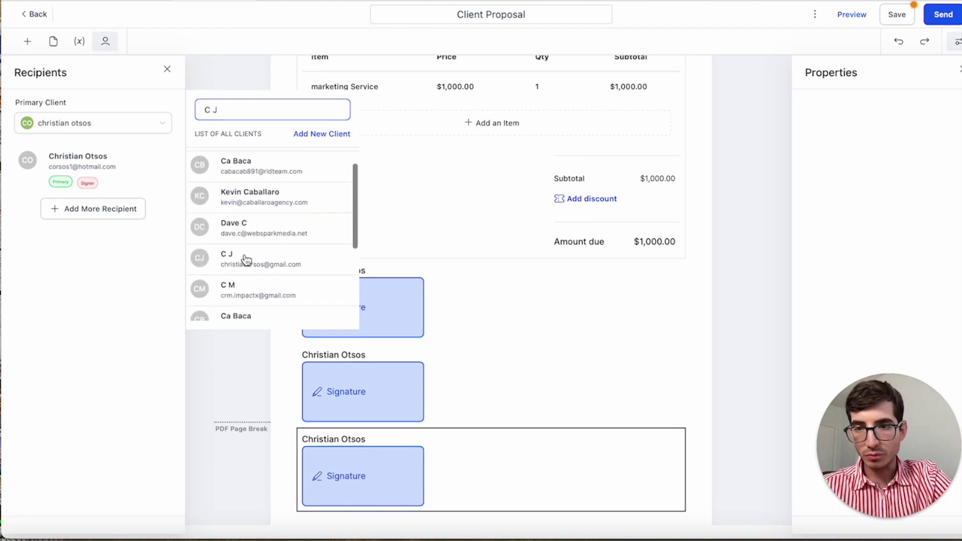
click(245, 256)
click(227, 108)
text(hanif)
text(ss)
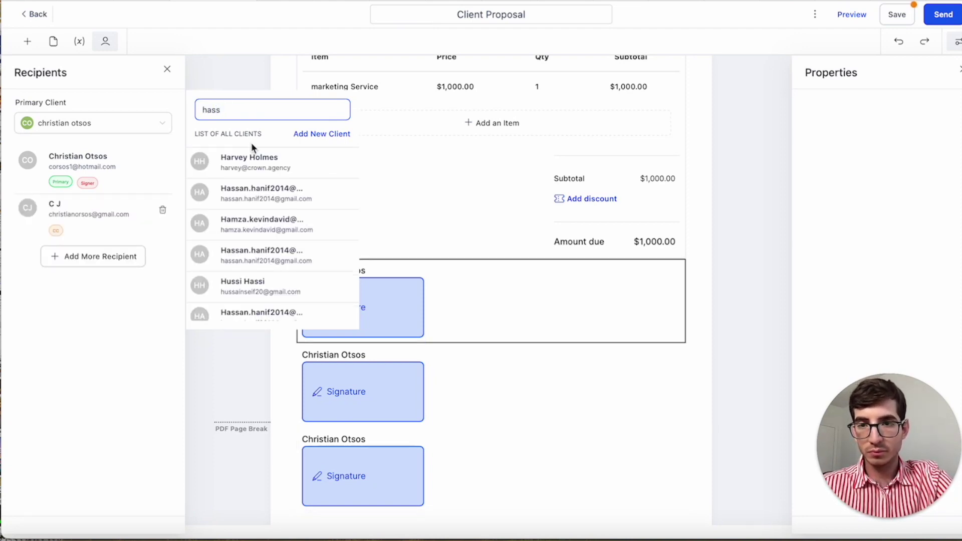
click(445, 431)
scroll(491, 299, up, 2)
Check the signature blocks and the recipients list, ending with the middle signature block selected
click(471, 266)
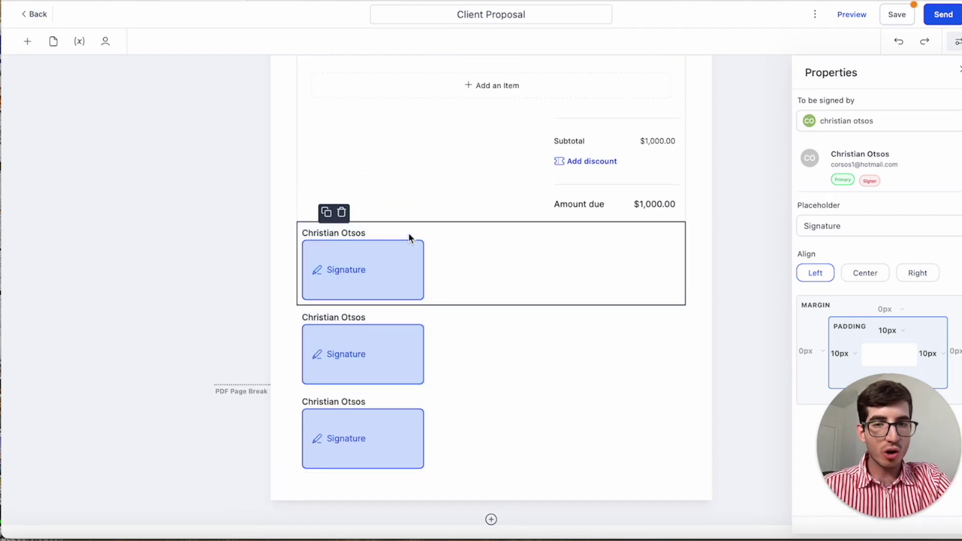
click(457, 323)
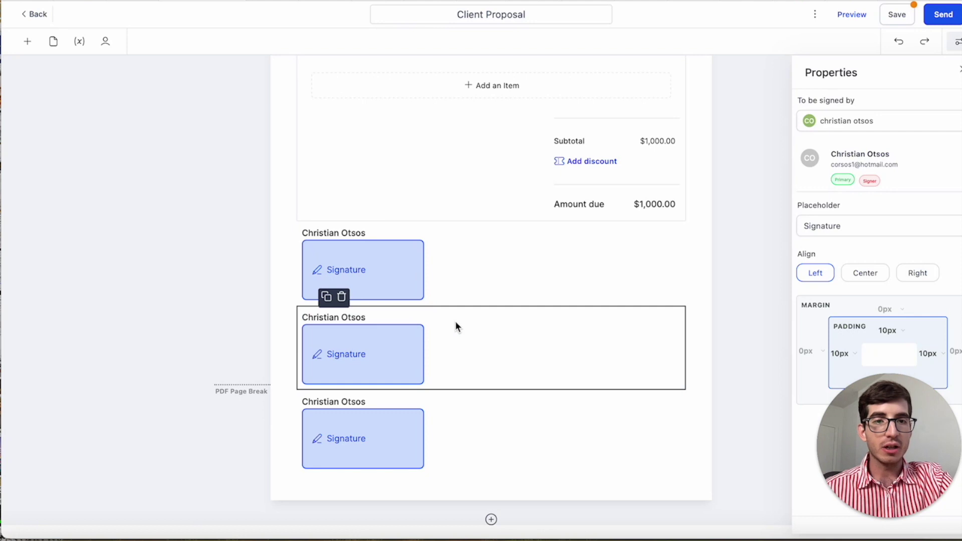
click(443, 240)
click(106, 41)
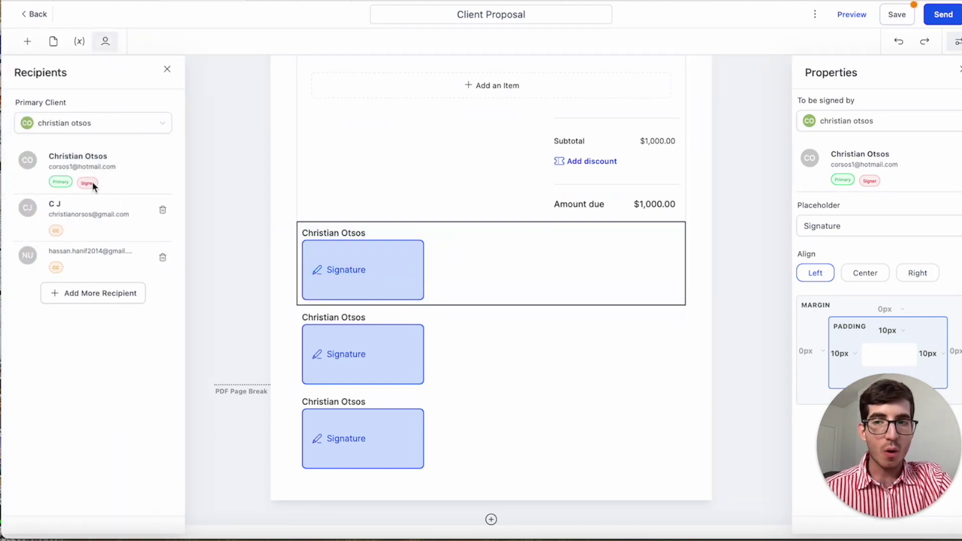
mouse_move(534, 319)
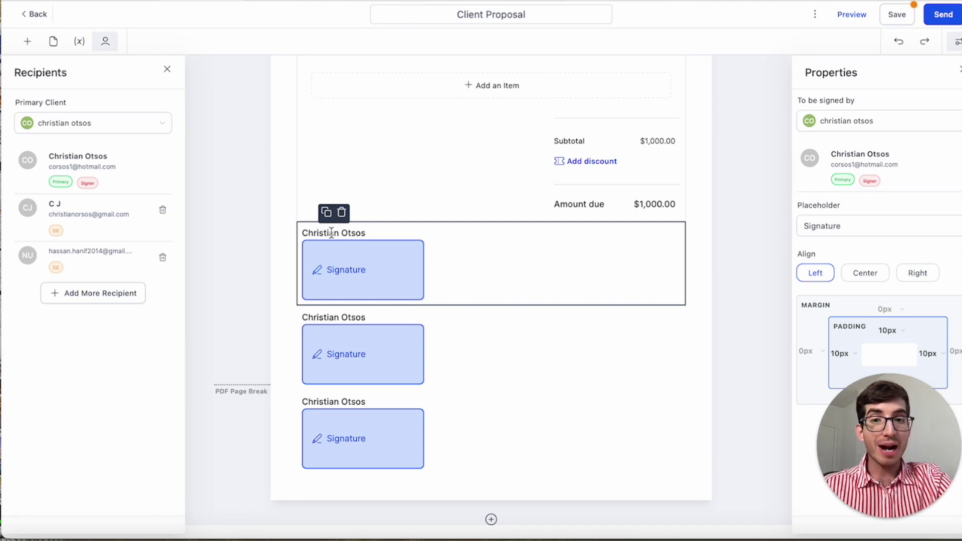
click(454, 338)
Under 'To be signed by', assign the middle block to recipient two and the bottom to recipient three
click(862, 125)
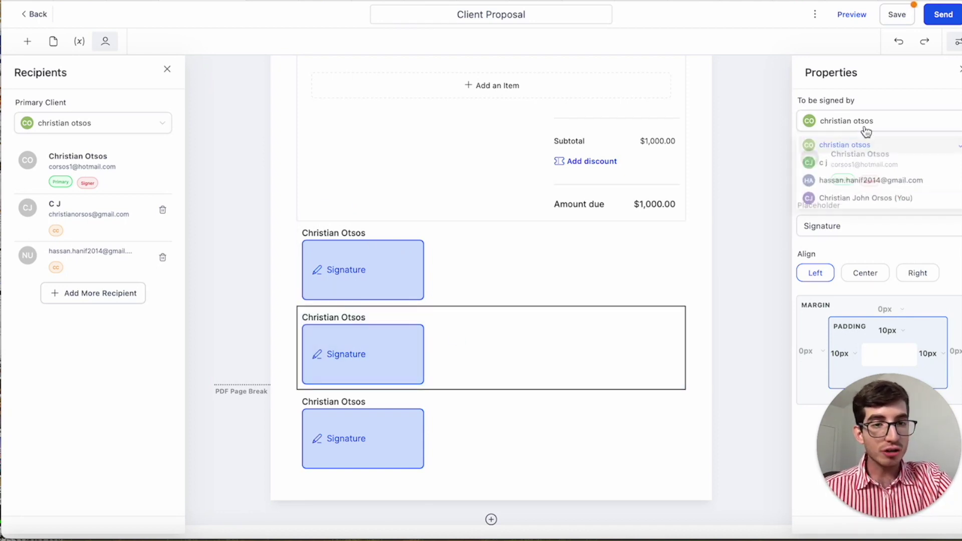
click(824, 164)
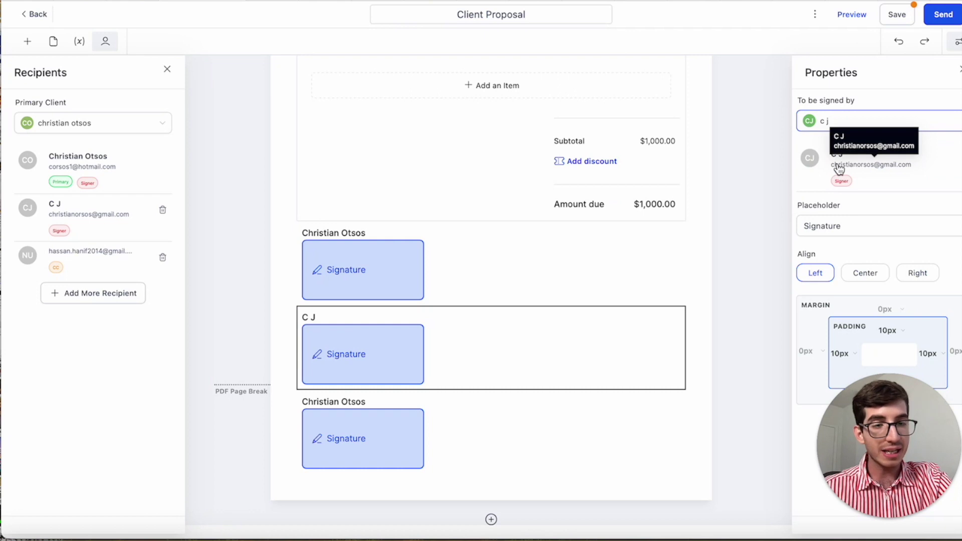
click(457, 431)
click(862, 125)
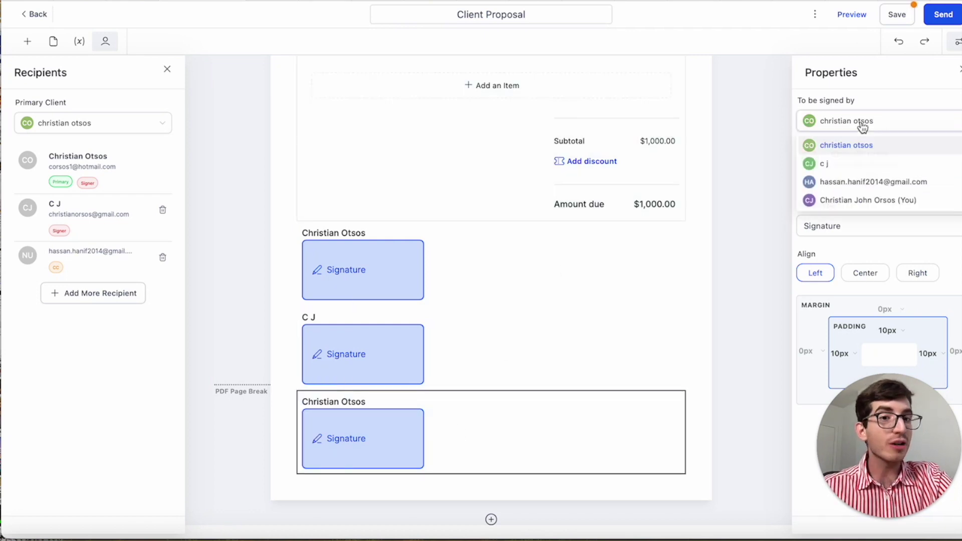
click(861, 183)
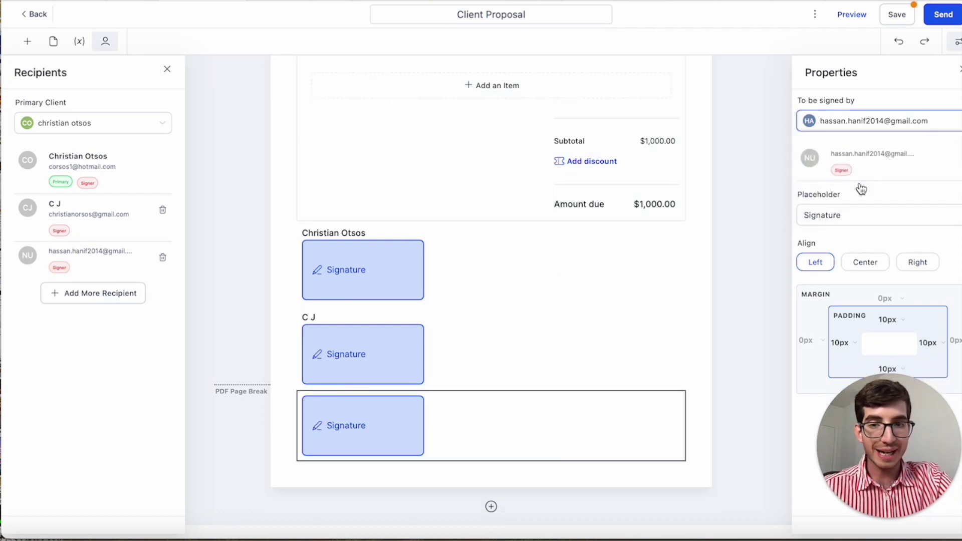
click(853, 123)
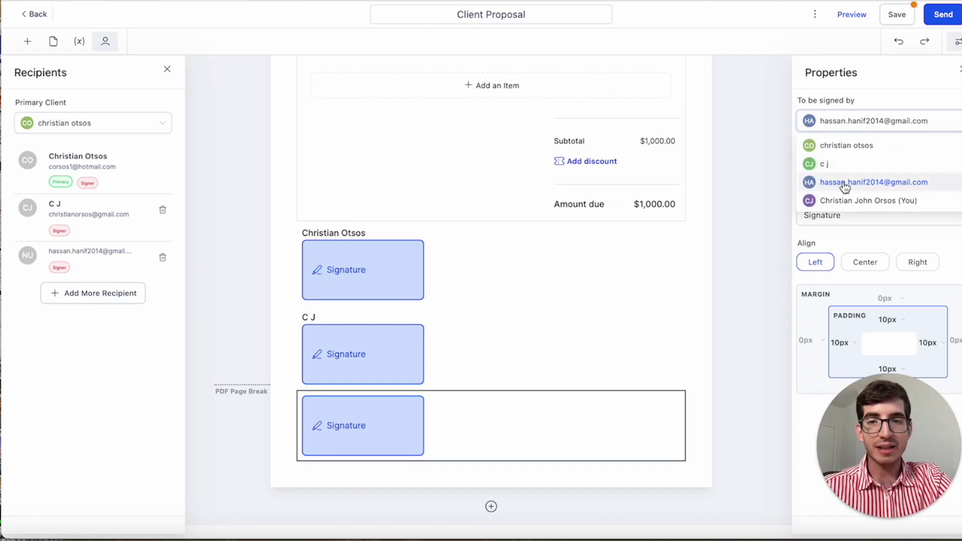
click(844, 185)
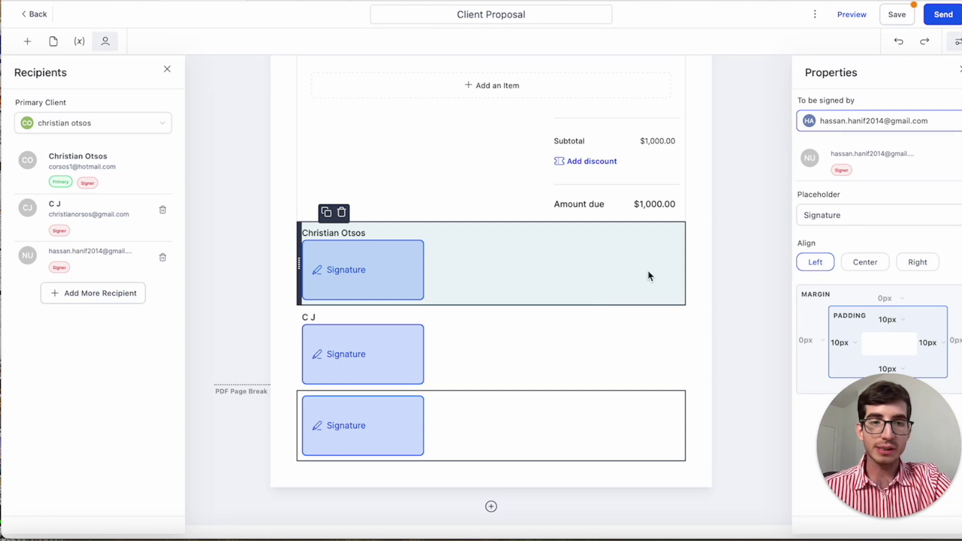
scroll(506, 263, up, 6)
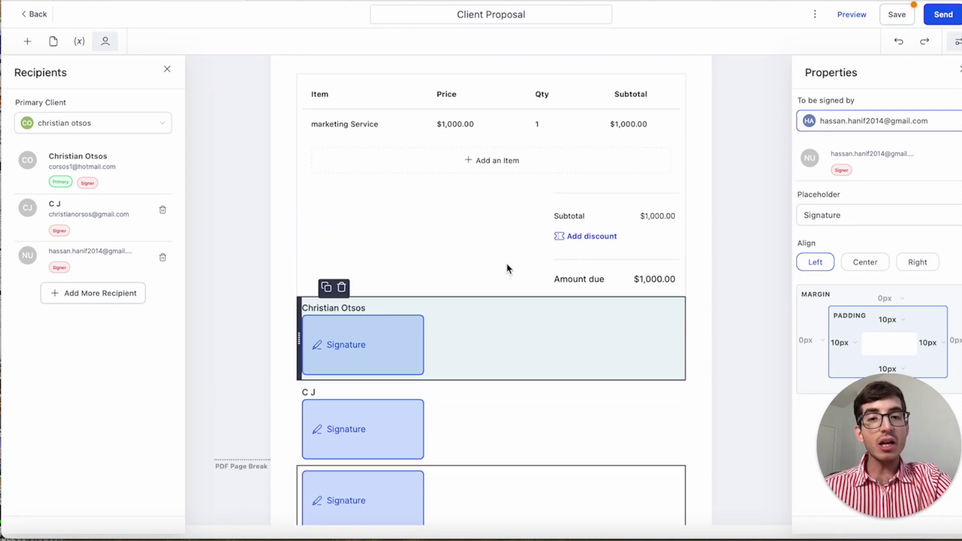
Add ' for' to the heading, then insert Custom Values > Contact > Full Name for 'Client Proposal for {{contact.name}}'
click(382, 172)
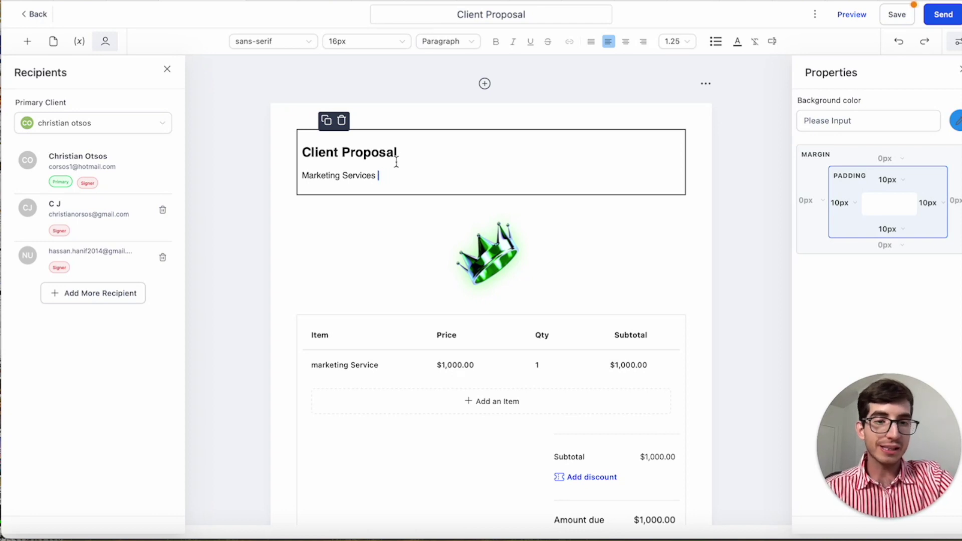
click(772, 49)
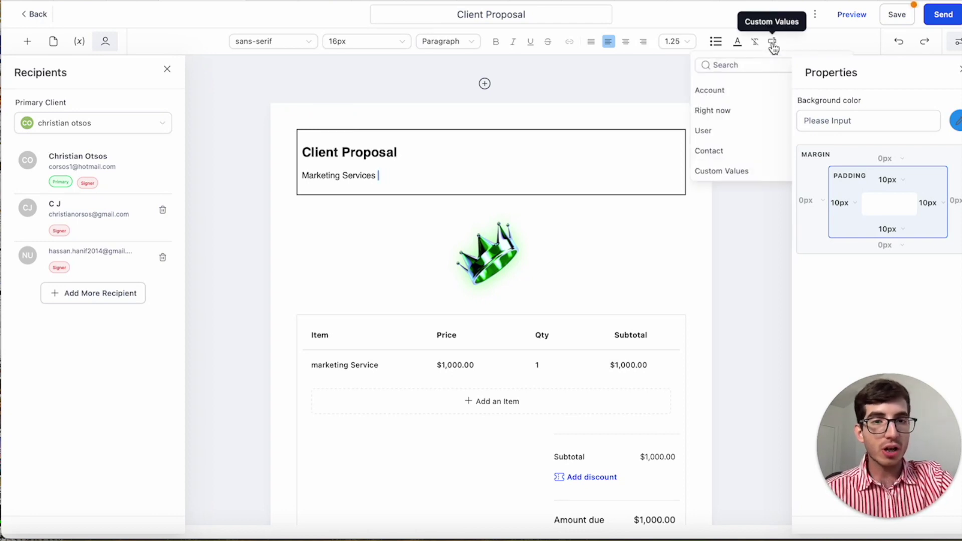
click(774, 49)
click(775, 48)
click(752, 149)
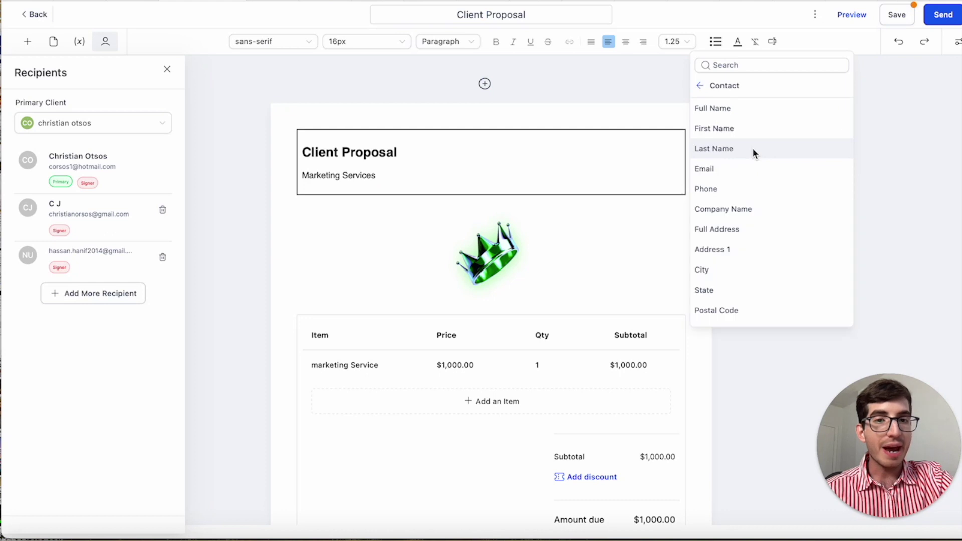
click(408, 151)
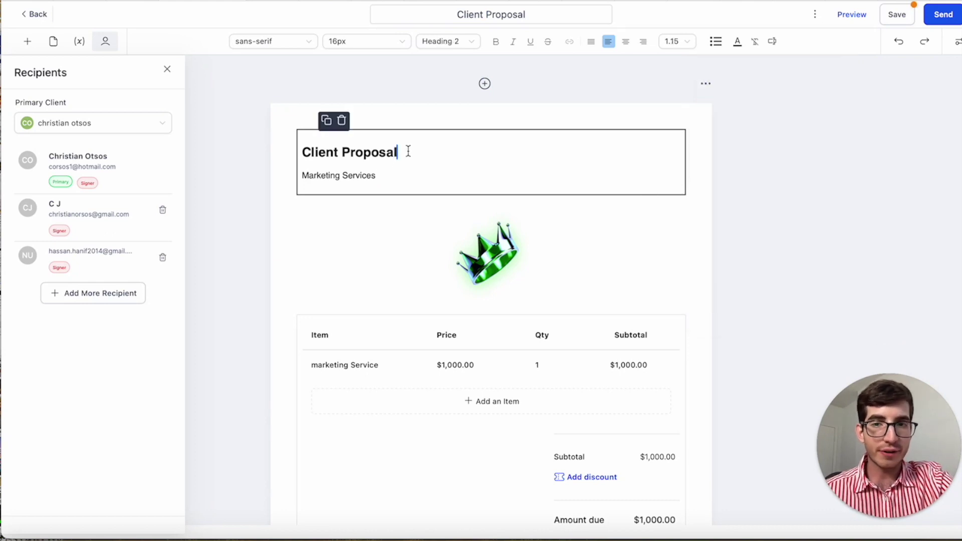
click(772, 42)
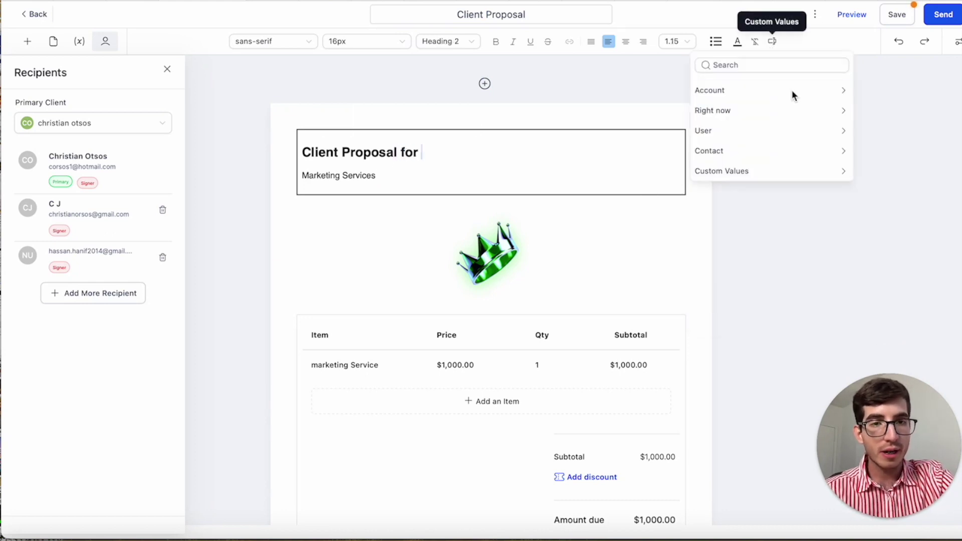
click(753, 131)
click(700, 87)
click(729, 148)
click(743, 109)
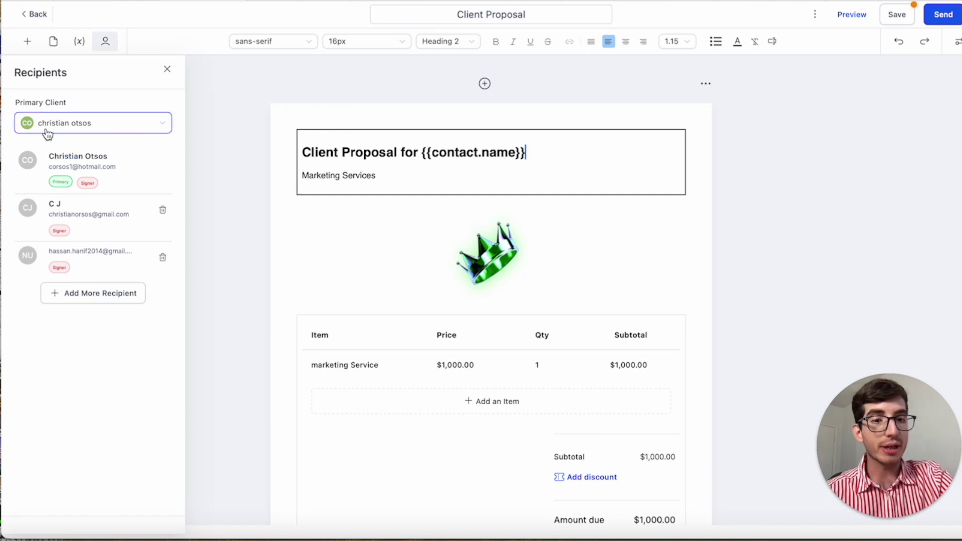
scroll(593, 221, down, 7)
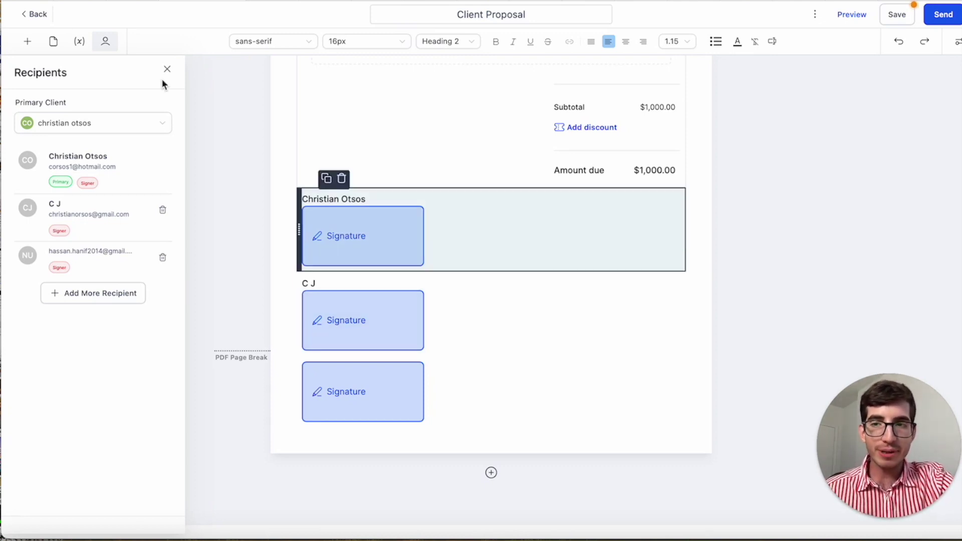
Add a fourth signature block at the bottom of the proposal page
click(27, 41)
mouse_move(47, 263)
mouse_down()
mouse_move(394, 414)
mouse_move(359, 447)
mouse_move(529, 383)
mouse_up()
scroll(530, 383, down, 3)
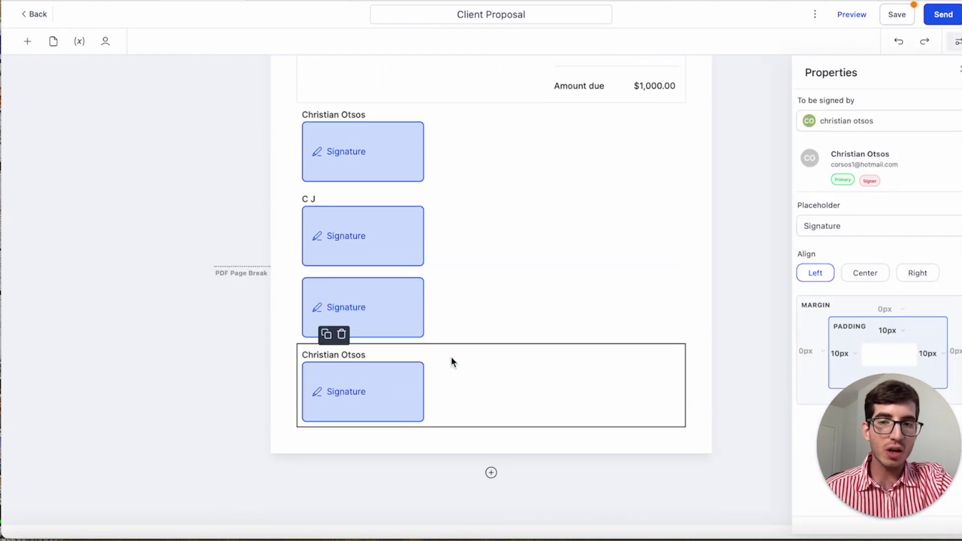
Assign yourself (You) as signer of the new block and save the proposal
click(847, 131)
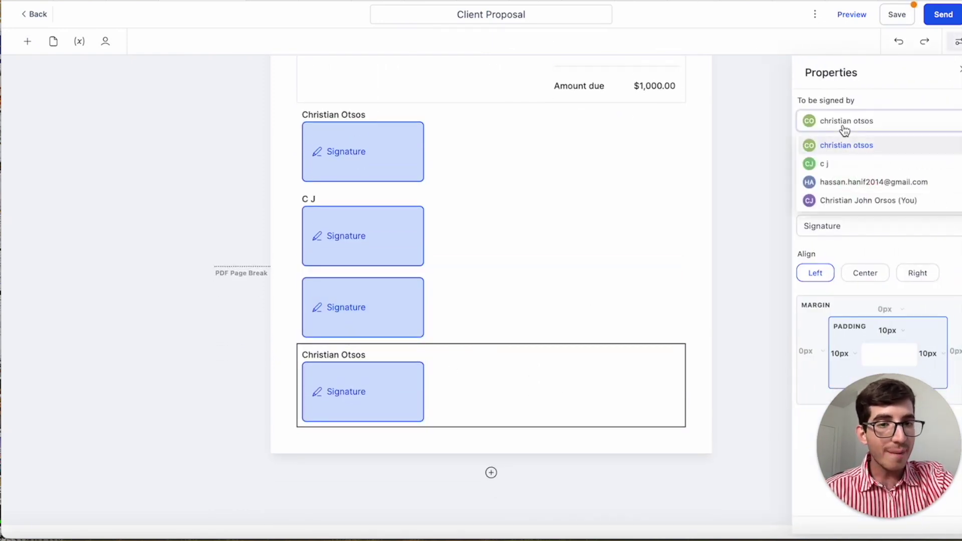
click(869, 202)
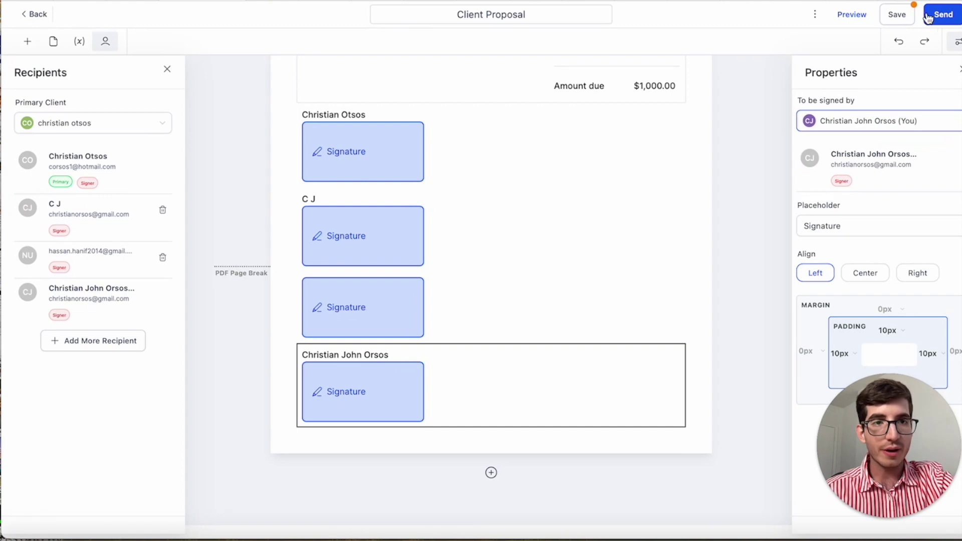
click(897, 15)
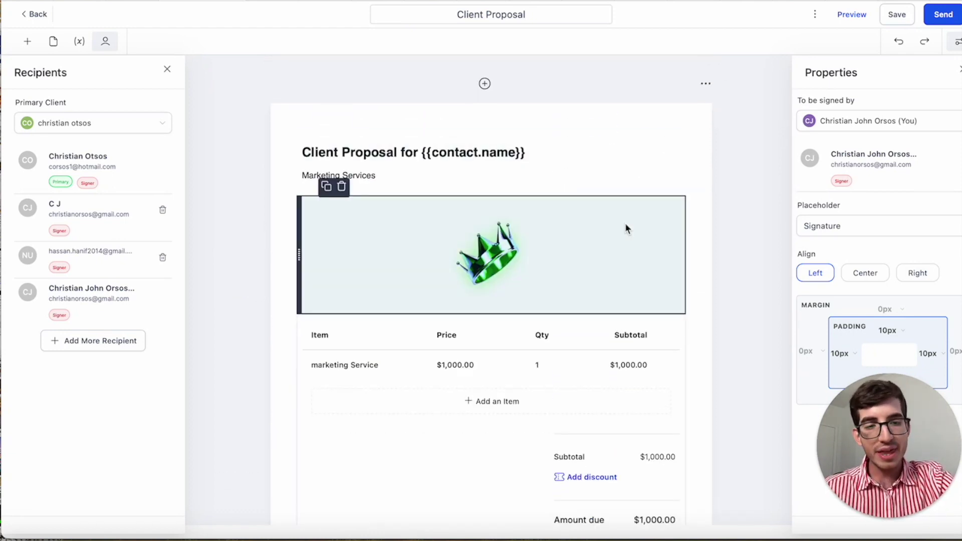
scroll(624, 223, down, 9)
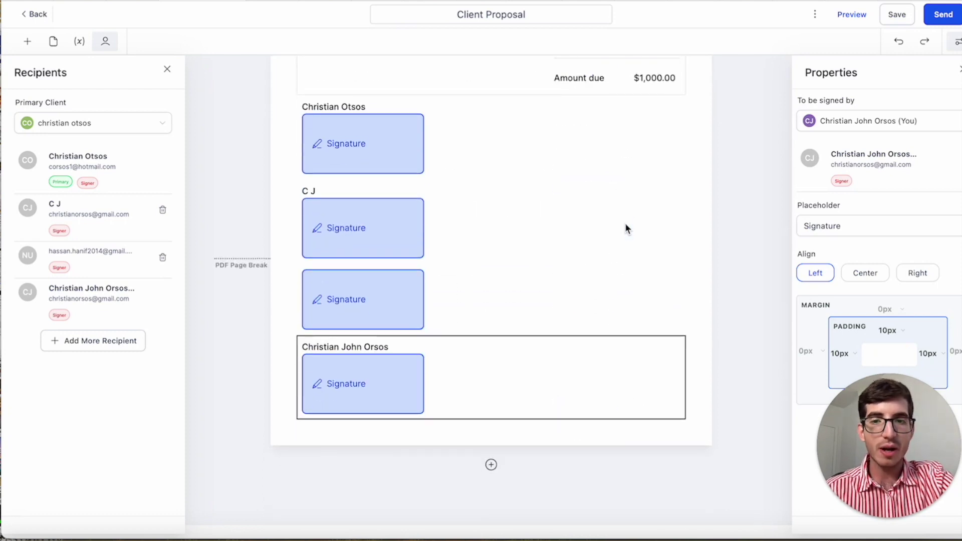
scroll(519, 229, up, 10)
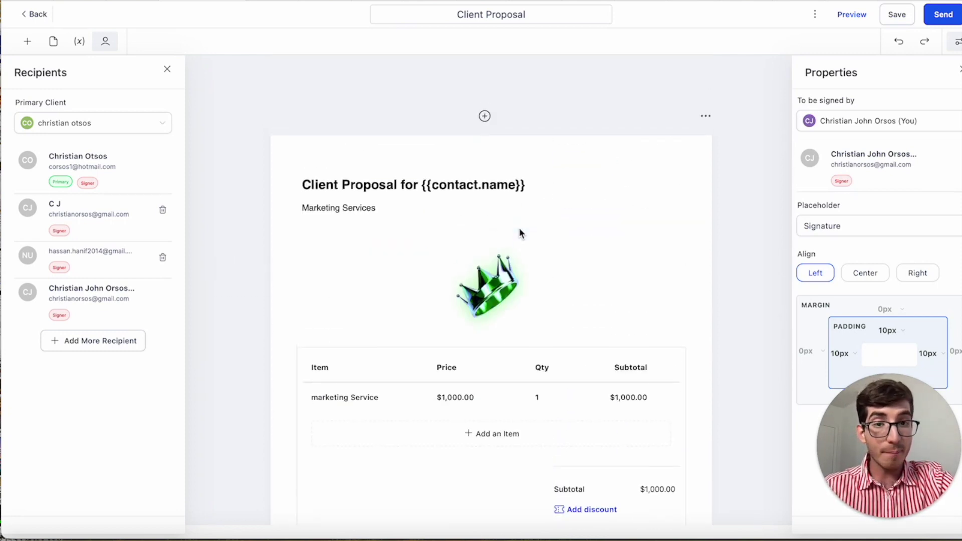
Convert the Client Proposal into a template from the proposals list
click(28, 15)
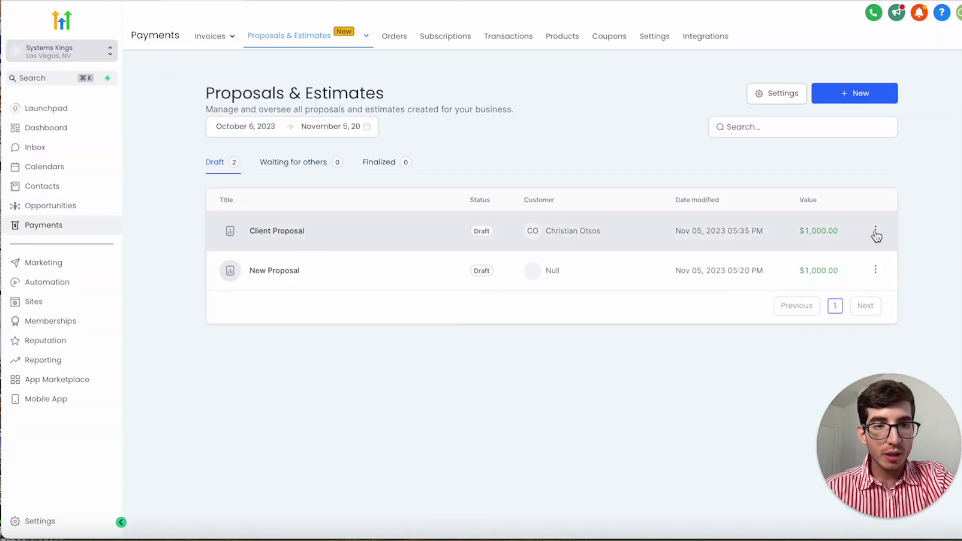
click(875, 230)
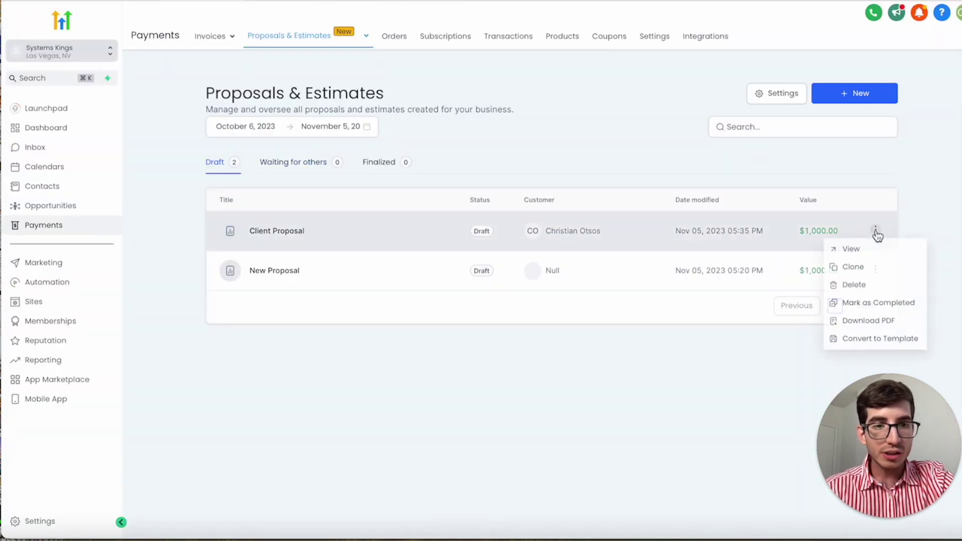
click(874, 344)
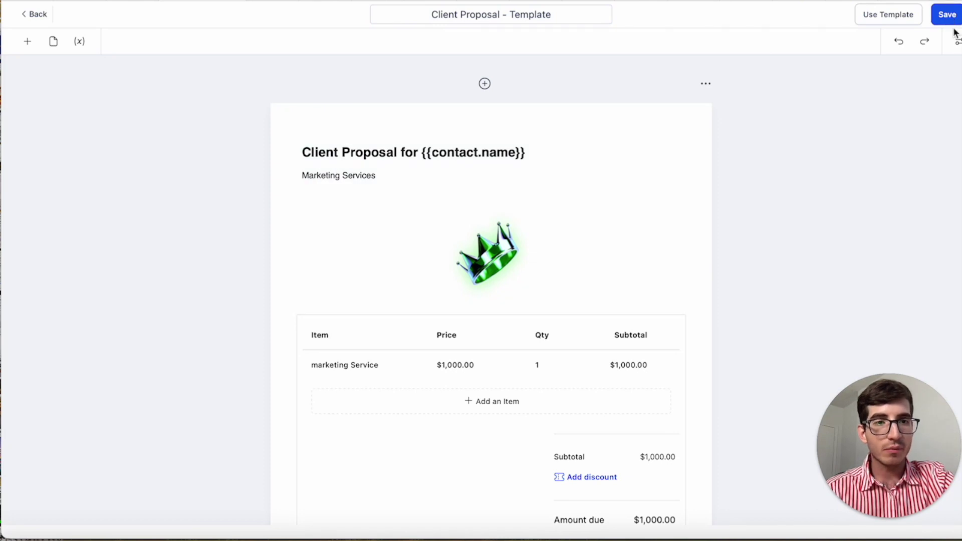
scroll(552, 255, down, 7)
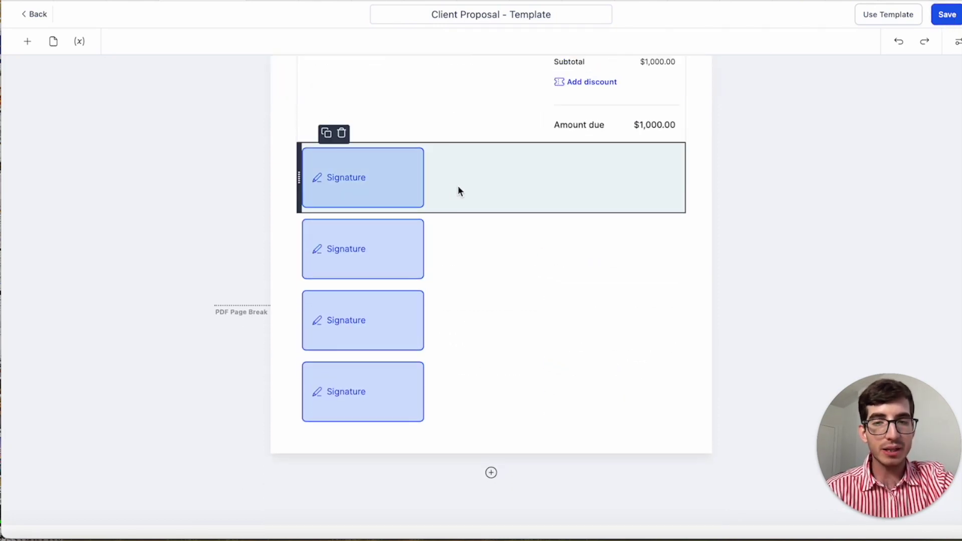
Save the new Client Proposal - Template and return to the templates list
click(458, 186)
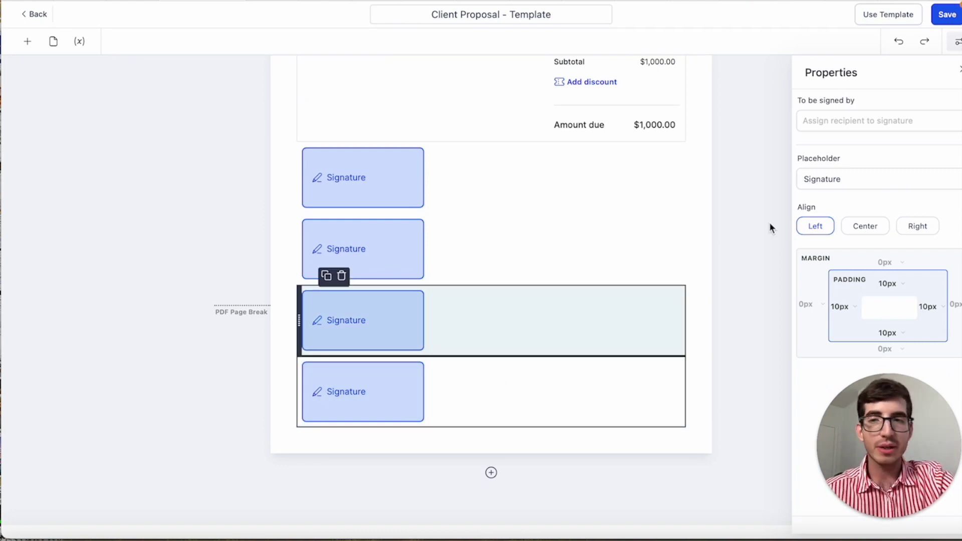
click(946, 14)
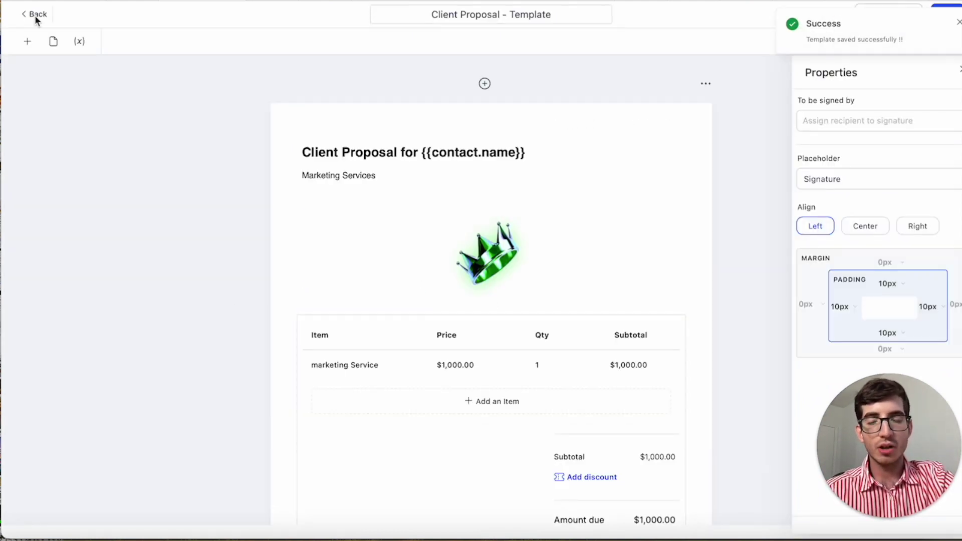
click(36, 18)
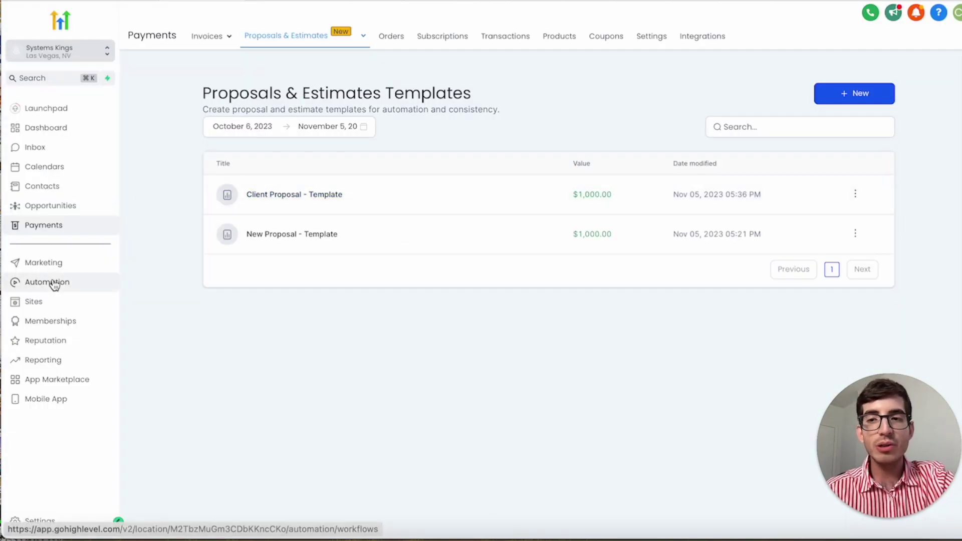
Start a new automation workflow from scratch
click(53, 281)
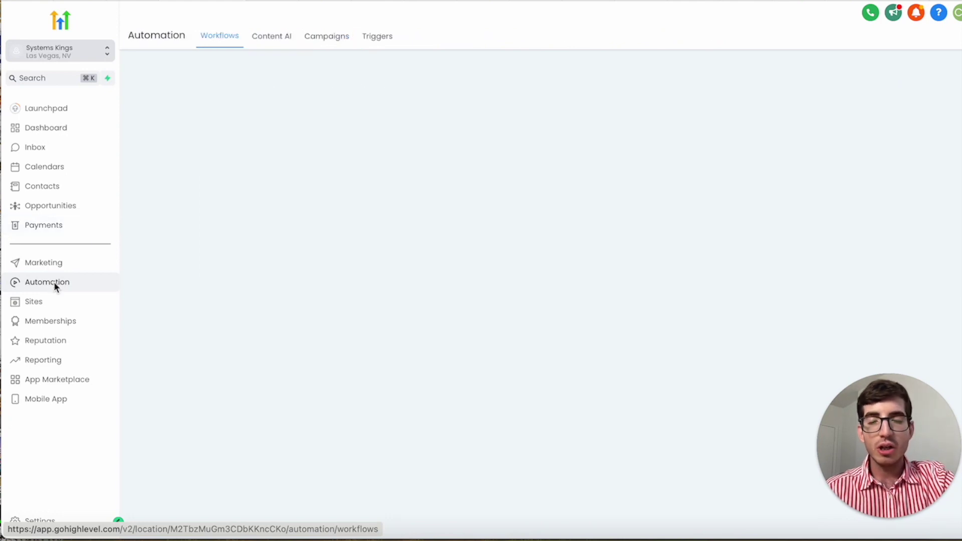
click(849, 77)
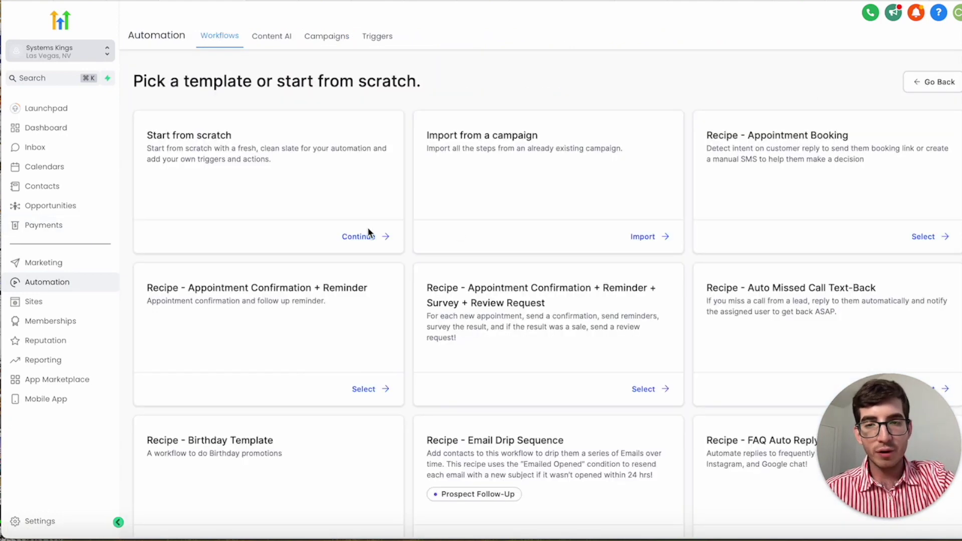
click(354, 238)
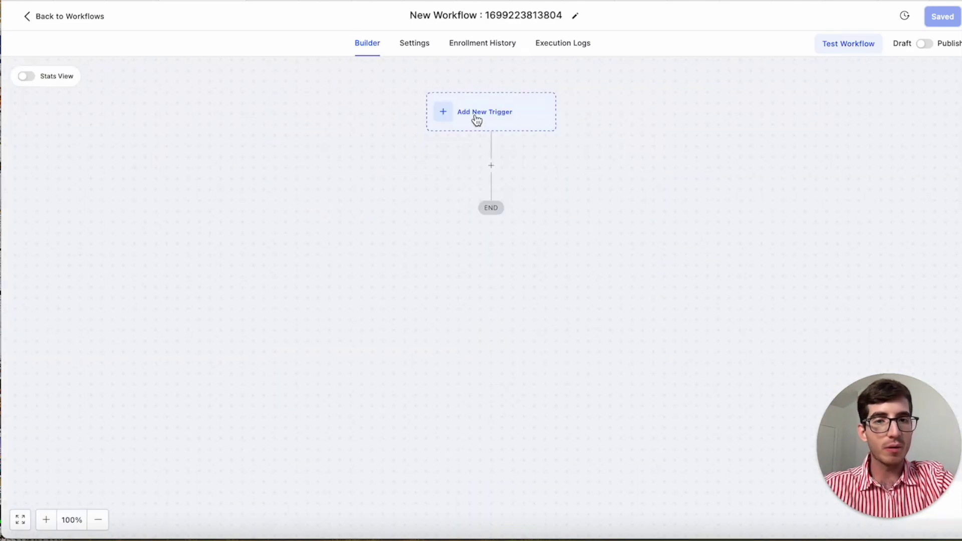
Add a Contact Tag trigger filtered to Tag Added = client
click(555, 111)
text(tag)
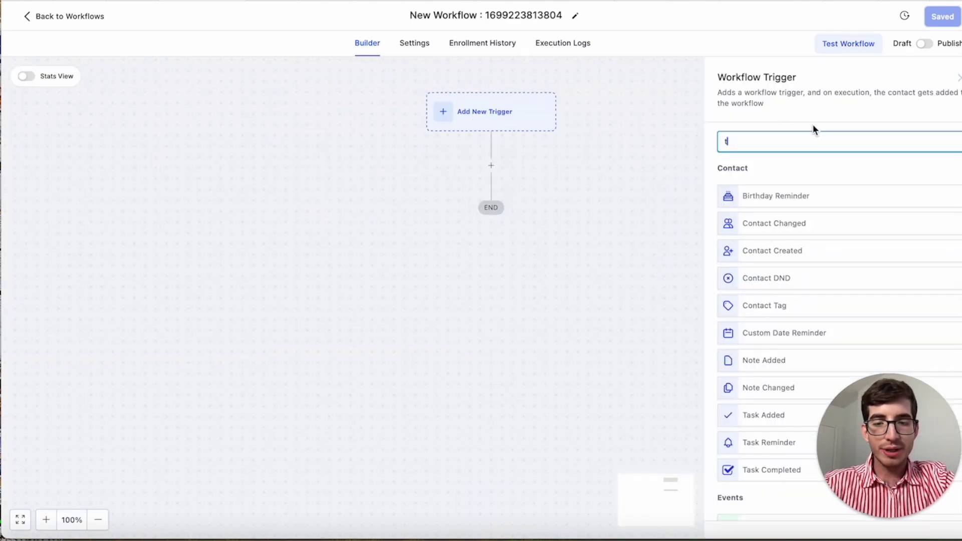
click(765, 200)
click(539, 245)
click(543, 335)
click(772, 260)
text(client)
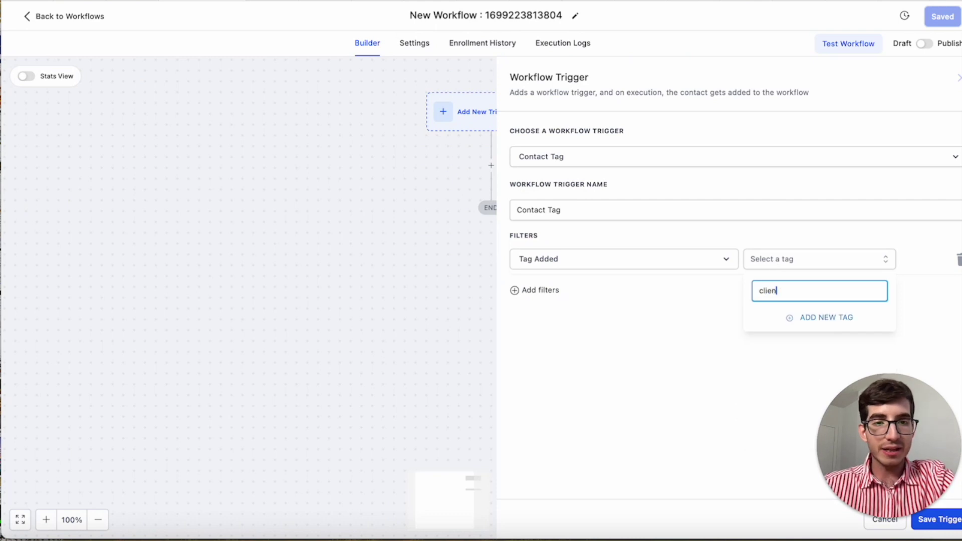
key(Return)
Rename the trigger to 'Contact Tag Client' and save it
click(629, 211)
text(Client)
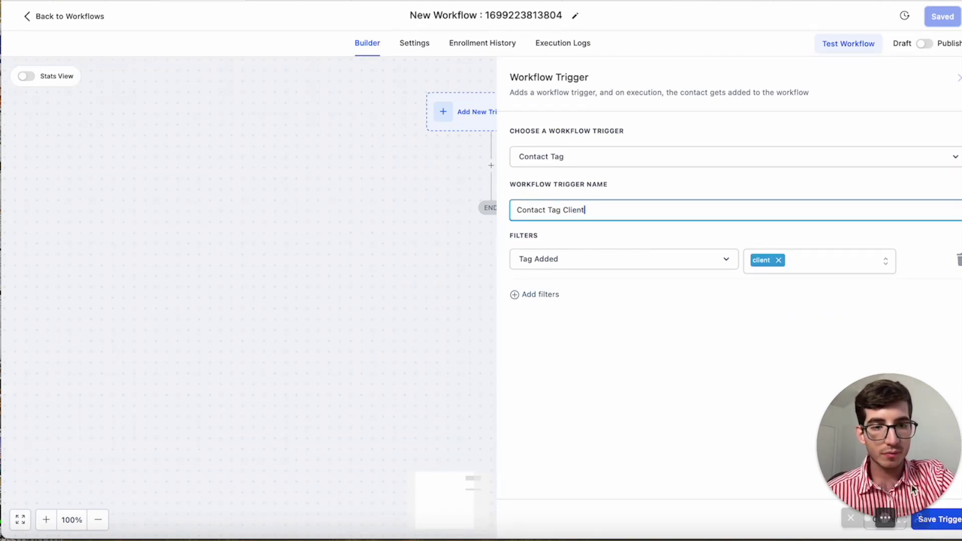
click(936, 519)
click(491, 190)
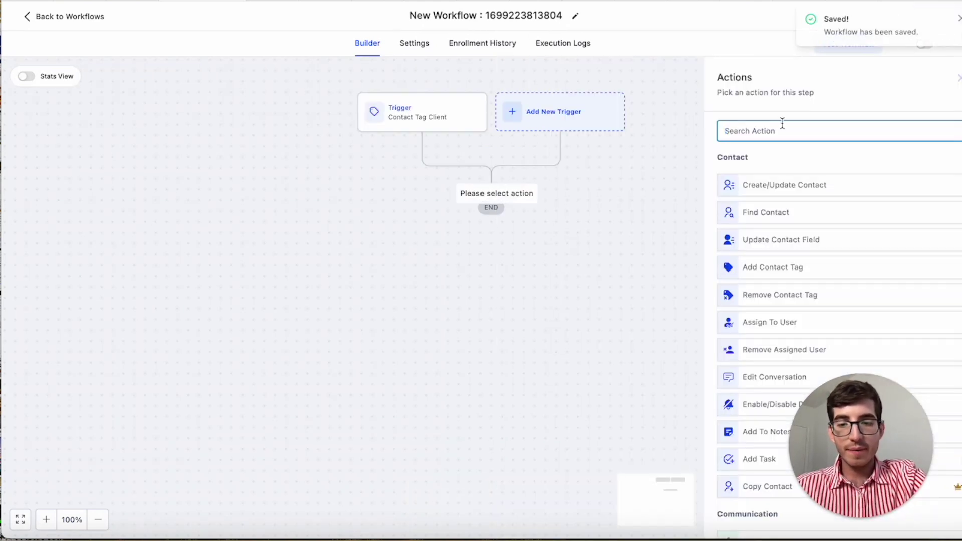
Add a Send Proposal/Estimates action after the trigger
text(est)
click(785, 205)
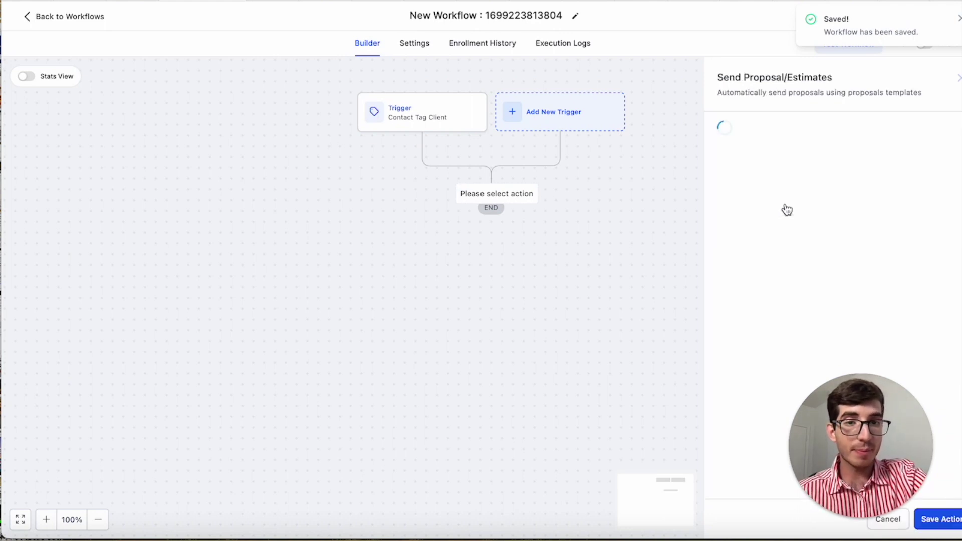
drag(853, 412, 117, 331)
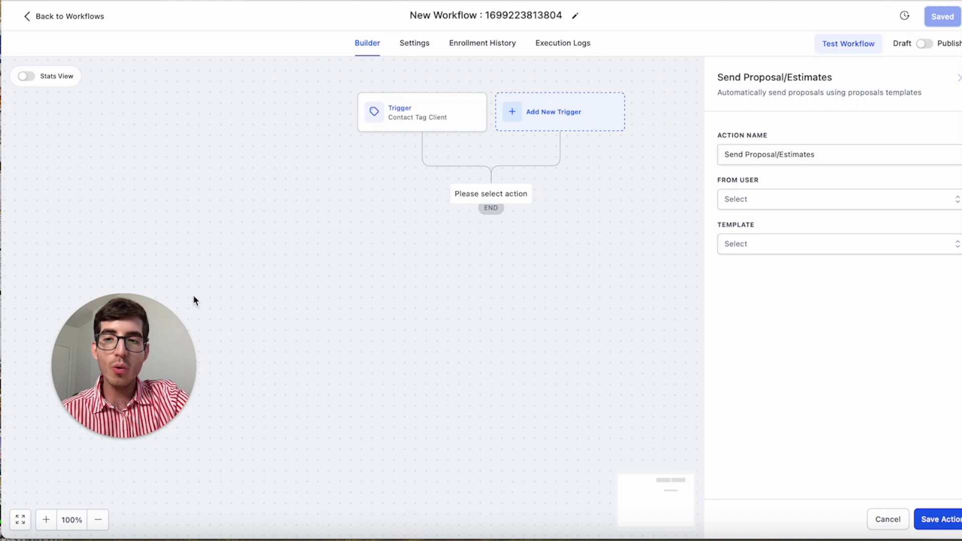
drag(146, 336, 550, 415)
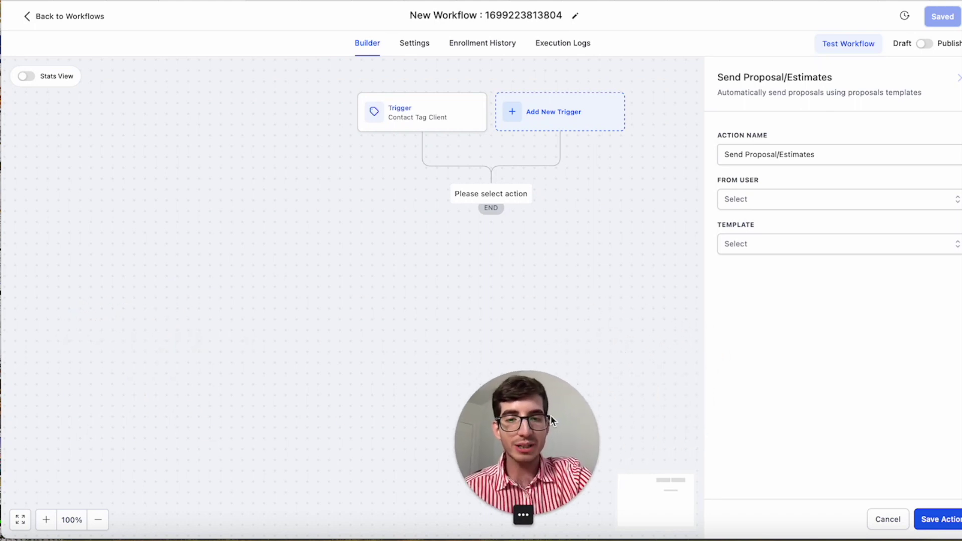
Send from your own user with Client Proposal - Template, saving the step and workflow
click(761, 200)
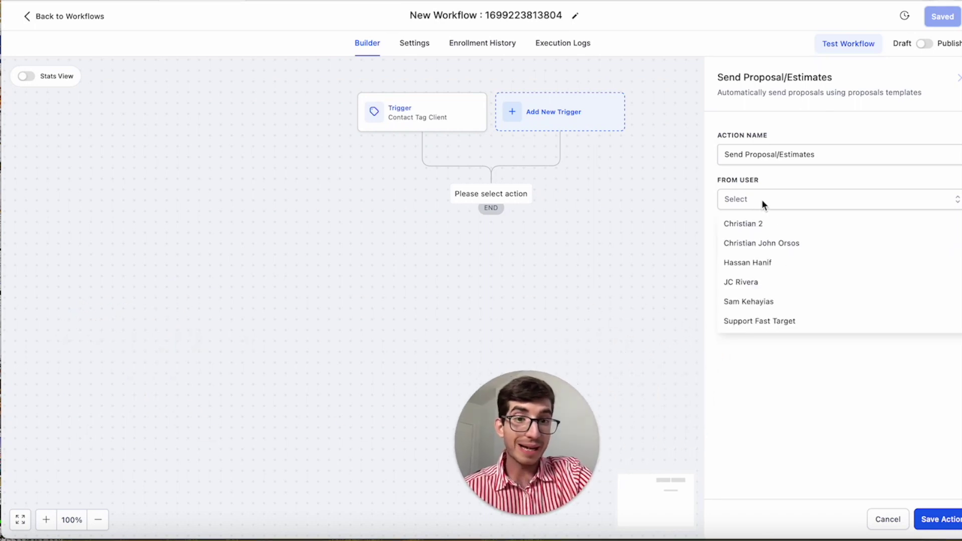
click(769, 245)
click(772, 244)
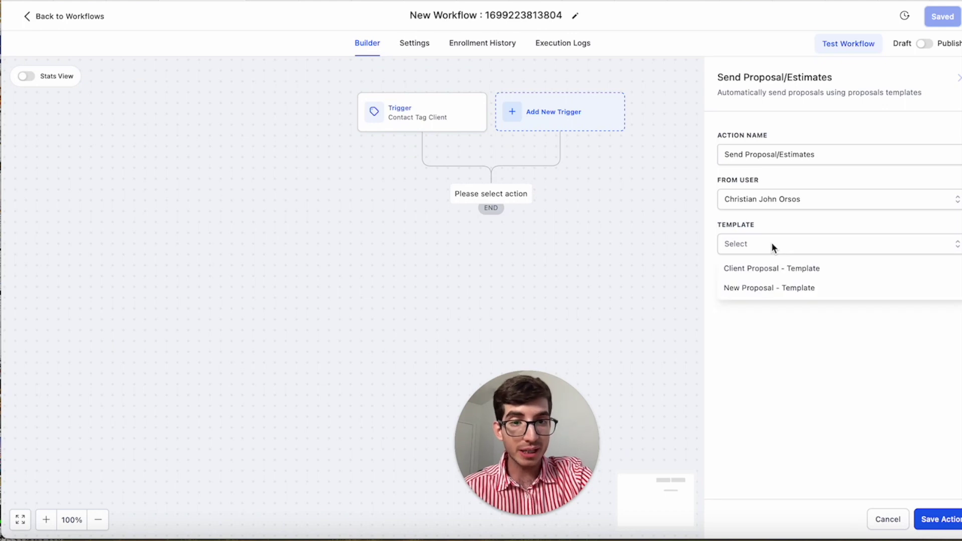
click(773, 273)
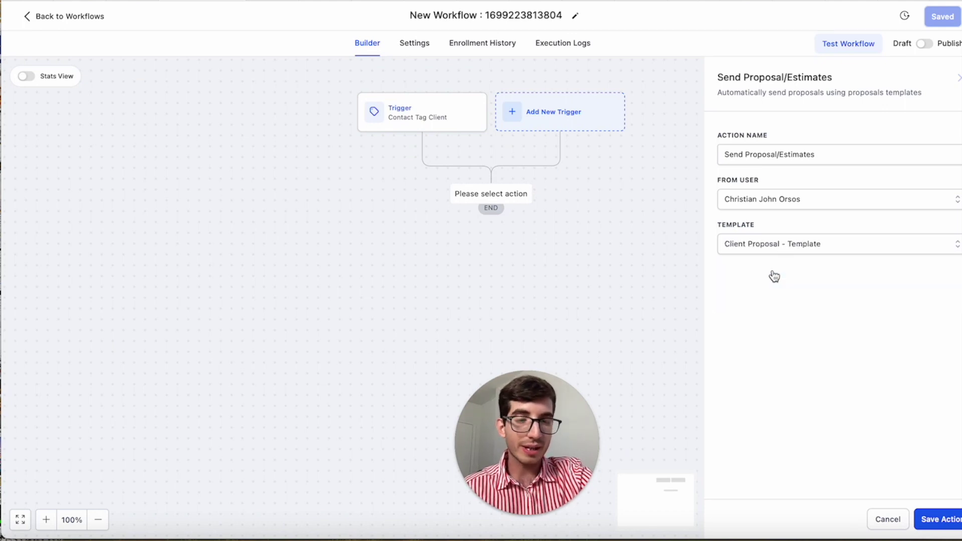
click(936, 519)
click(944, 17)
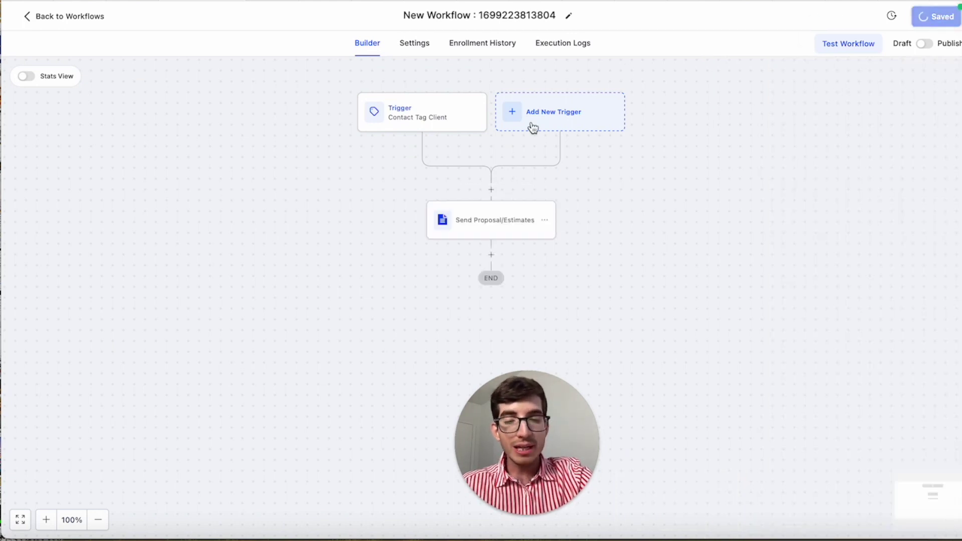
Reopen the send proposal step, confirm yourself as sender, and save it again
click(491, 227)
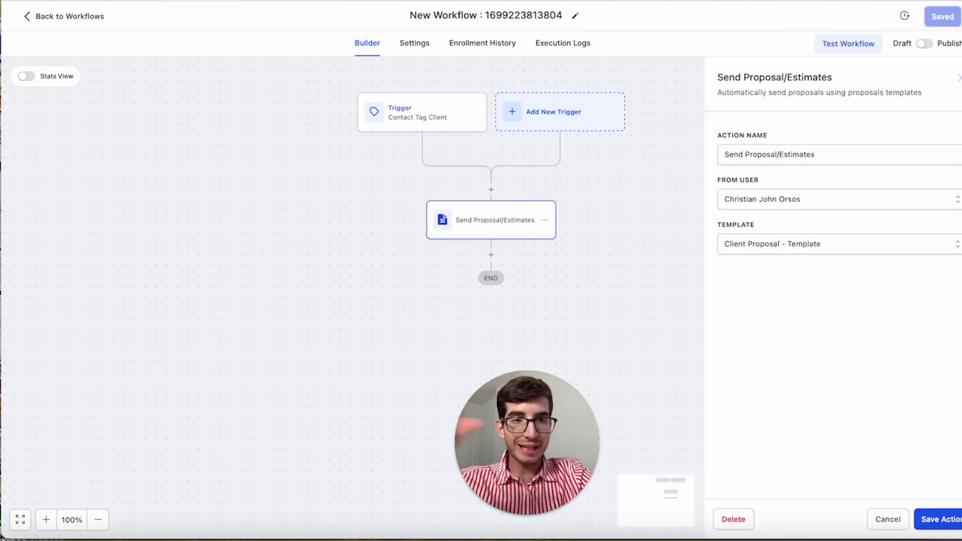
click(958, 81)
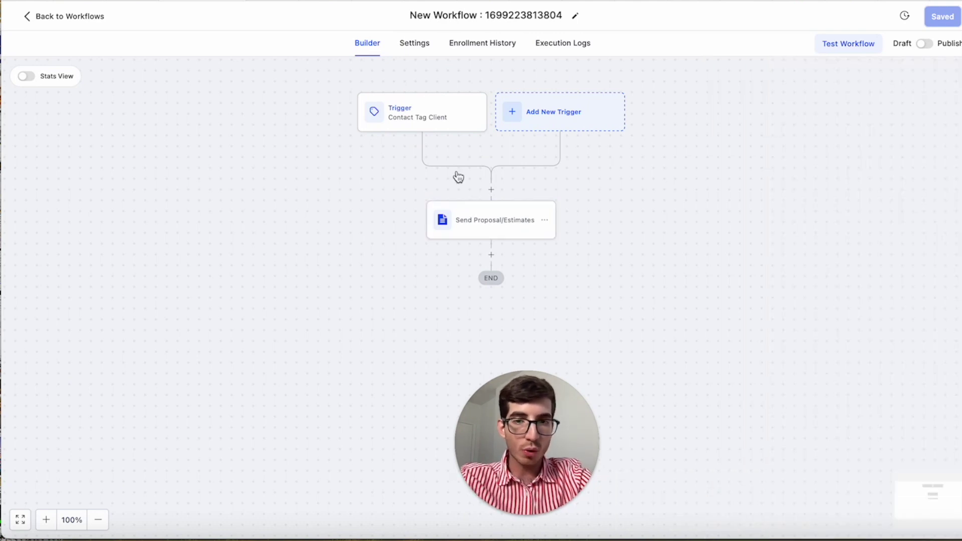
click(486, 226)
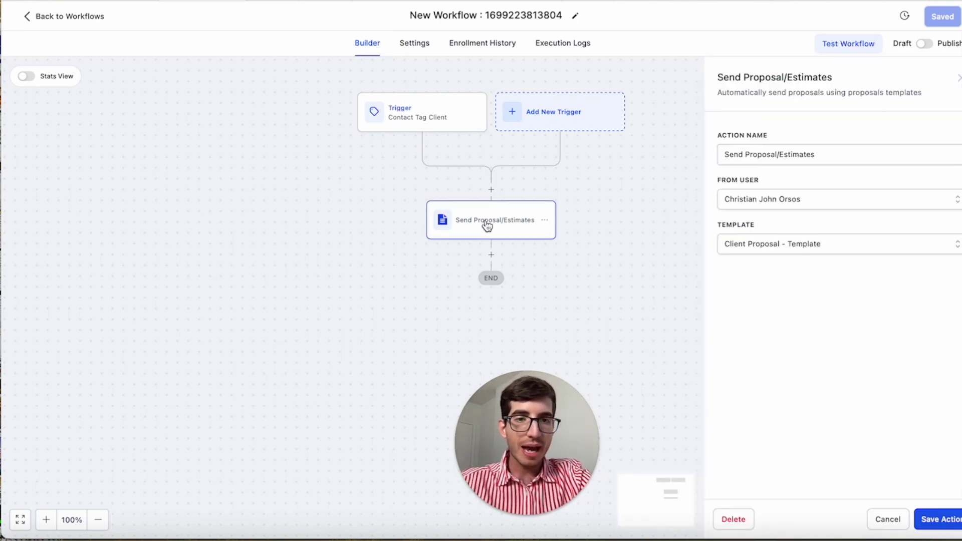
click(769, 202)
click(774, 244)
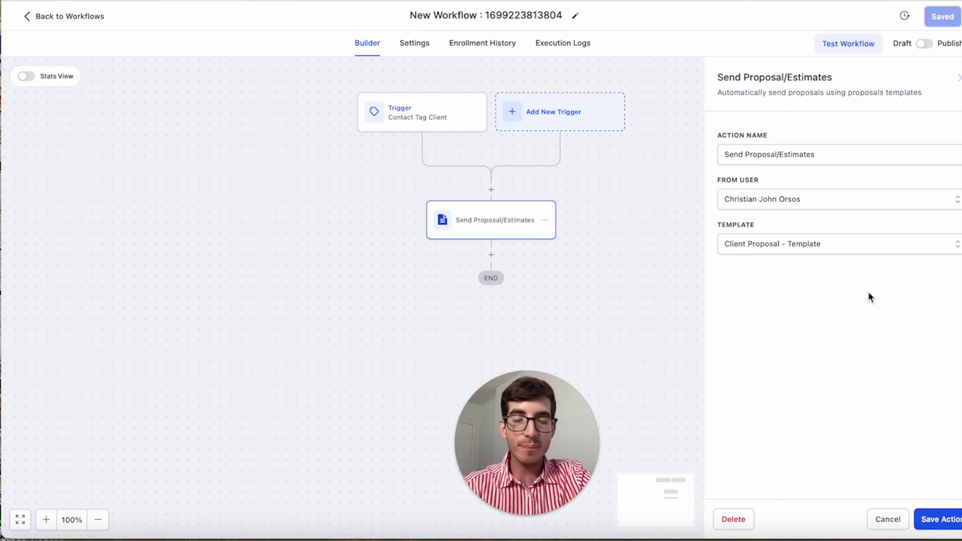
click(936, 520)
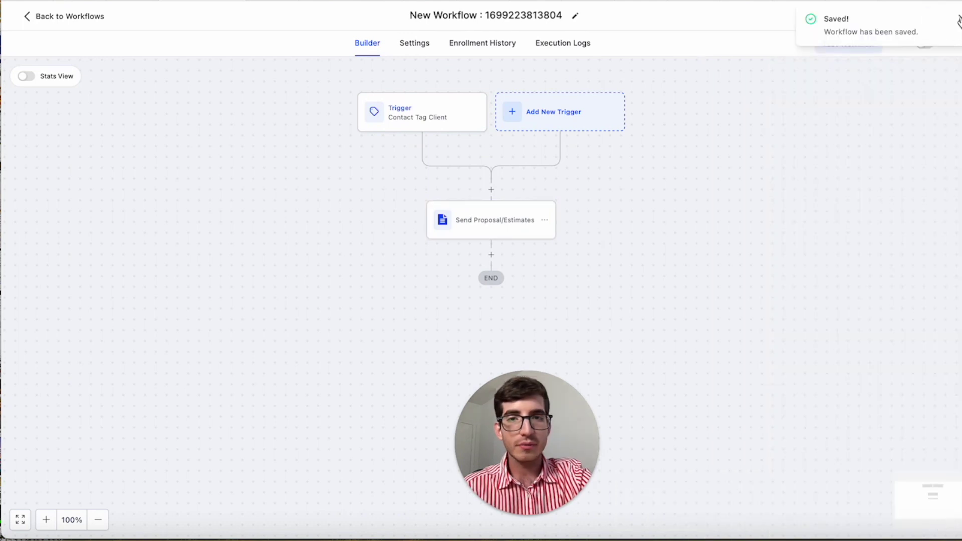